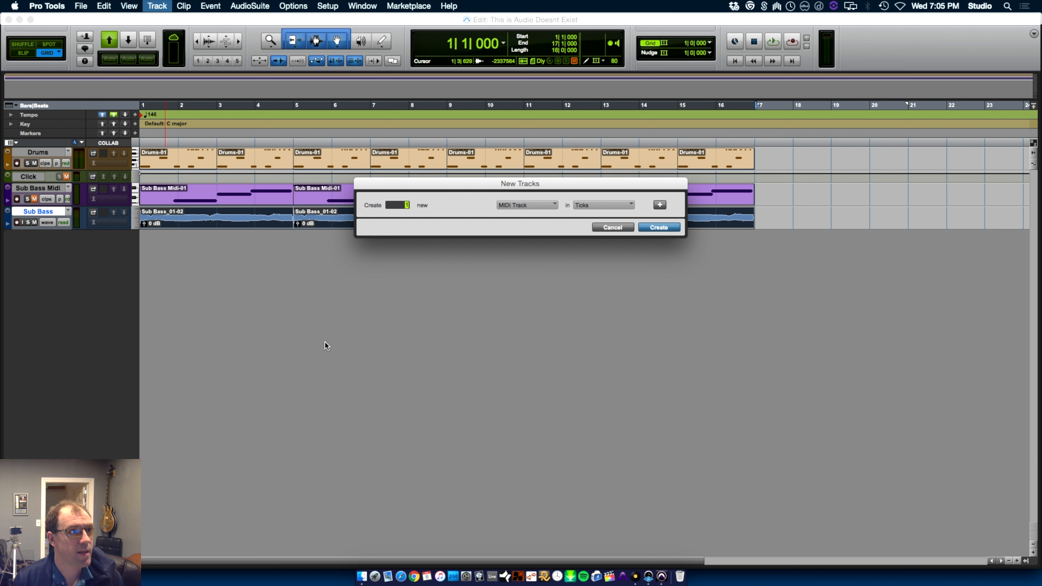
Create a new MIDI track in ticks and a new stereo audio track in samples.
key(Return)
key(super+equal)
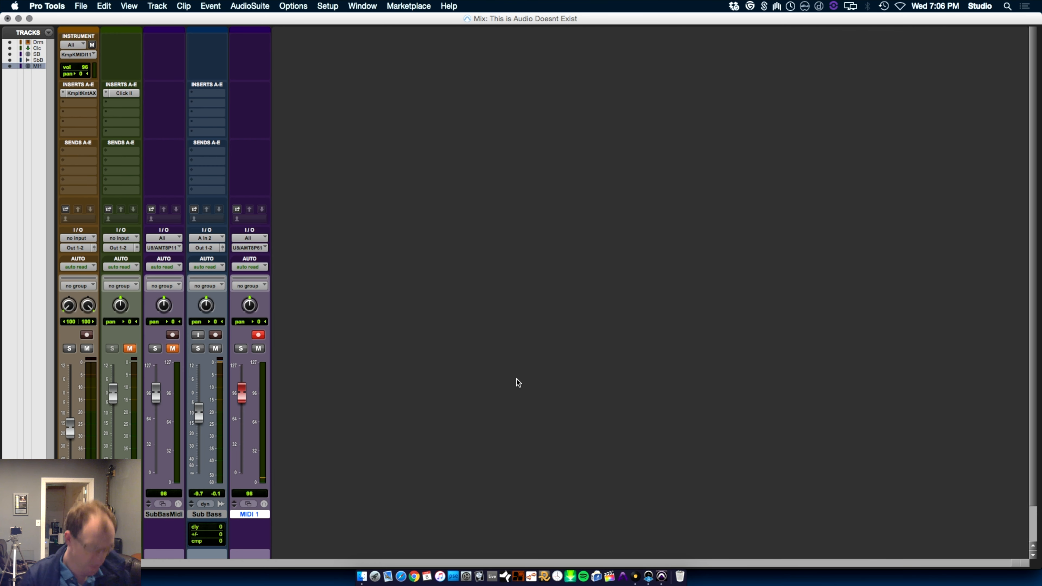
key(super+shift+n)
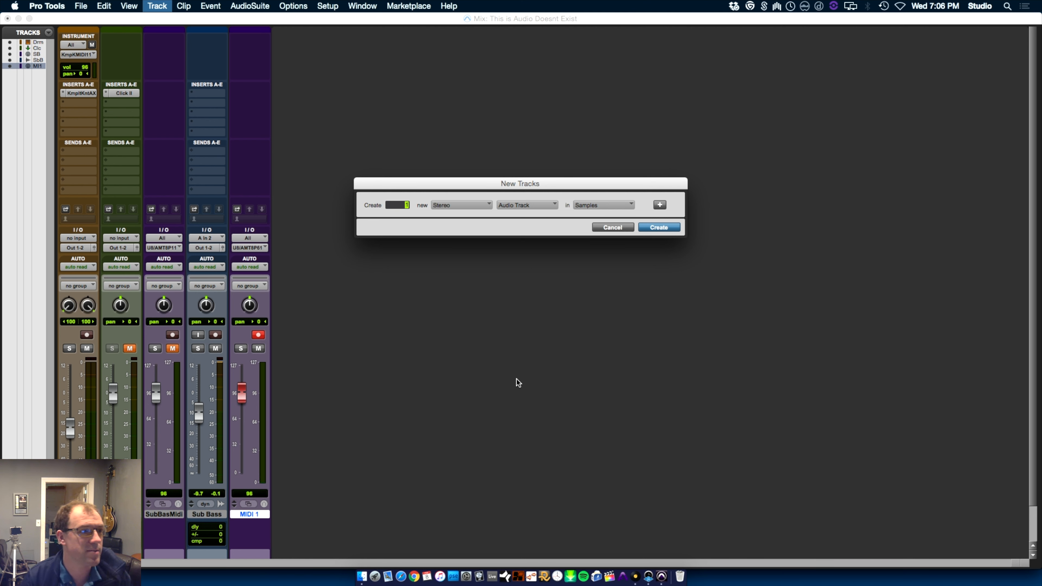
key(Return)
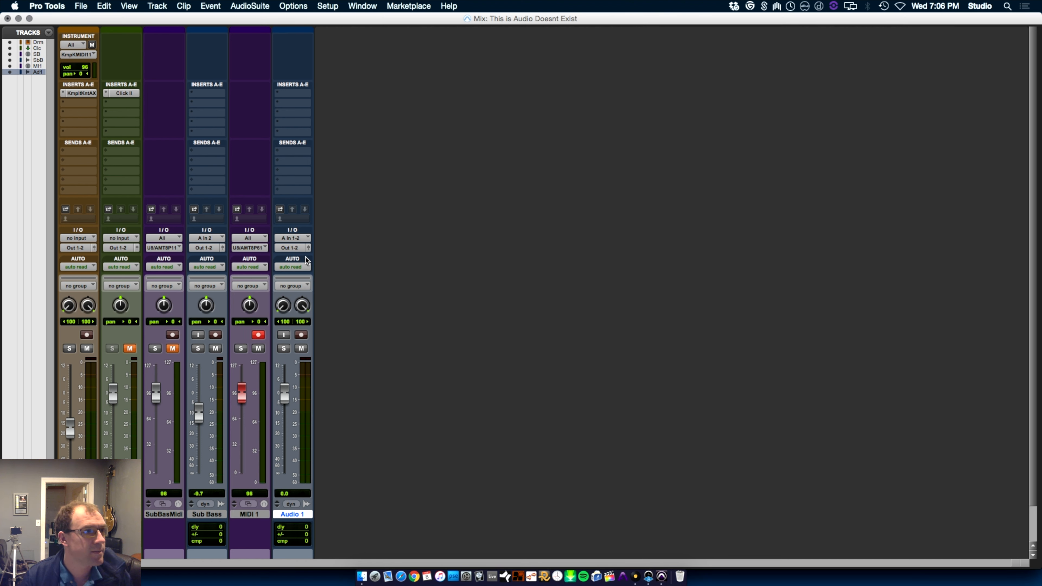
Rename the new stereo audio track as Virus.
double_click(301, 516)
text(Virus)
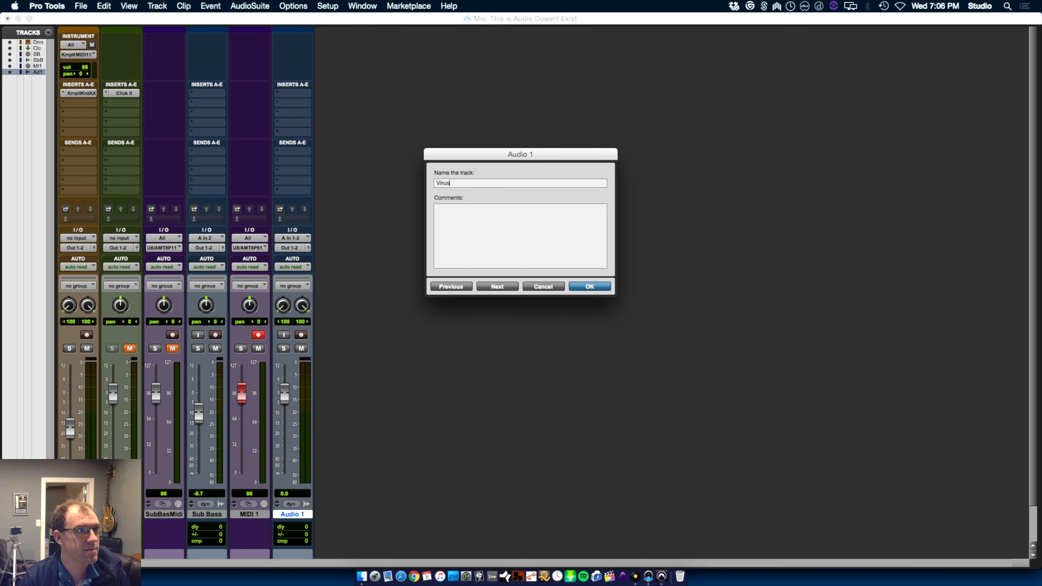
key(Return)
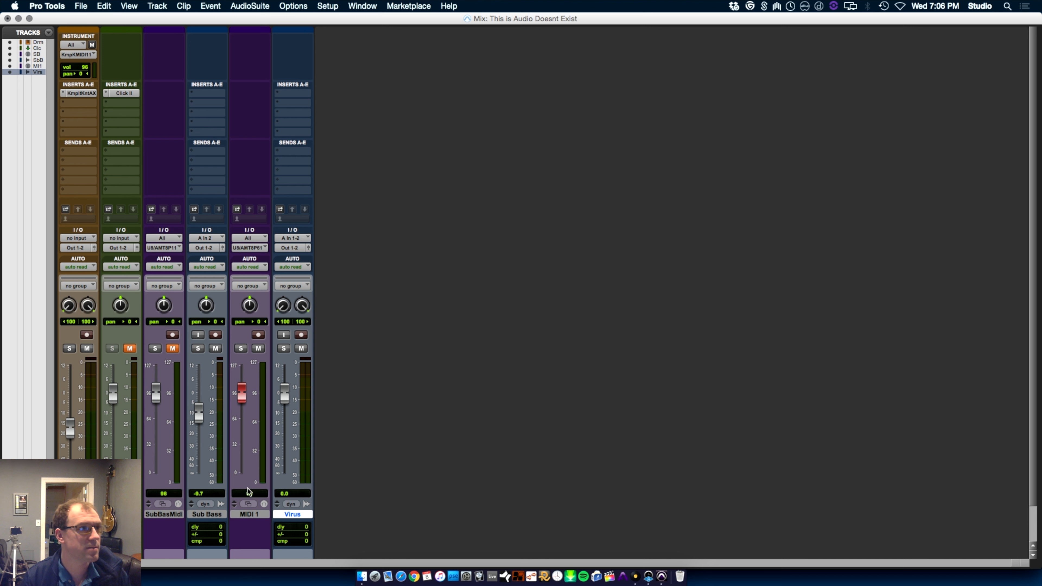
Set the Virus audio track's input to A In 7-8 (Stereo) and enable its input monitoring.
click(290, 237)
mouse_move(309, 239)
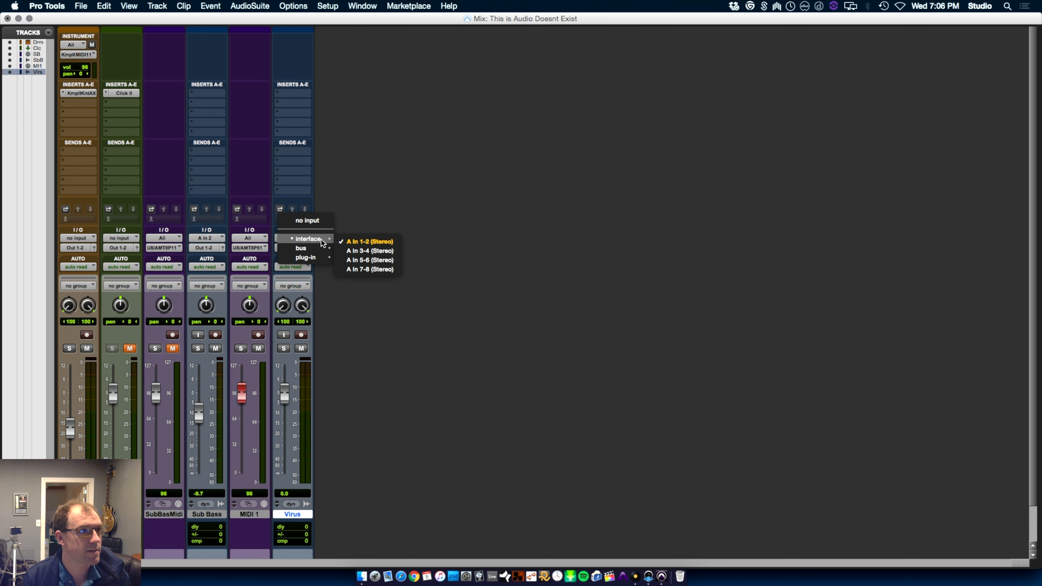
click(361, 269)
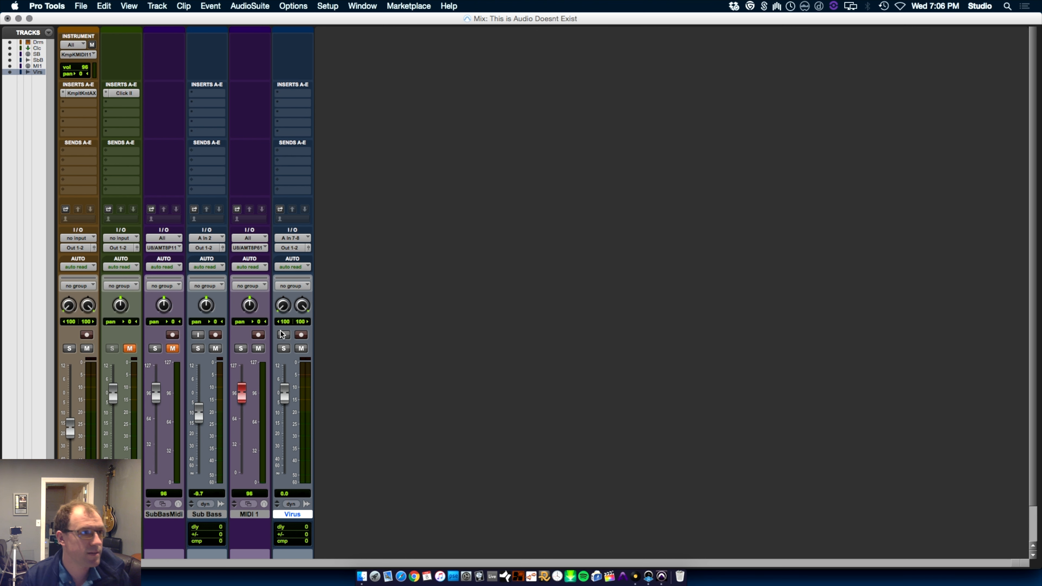
key(shift+i)
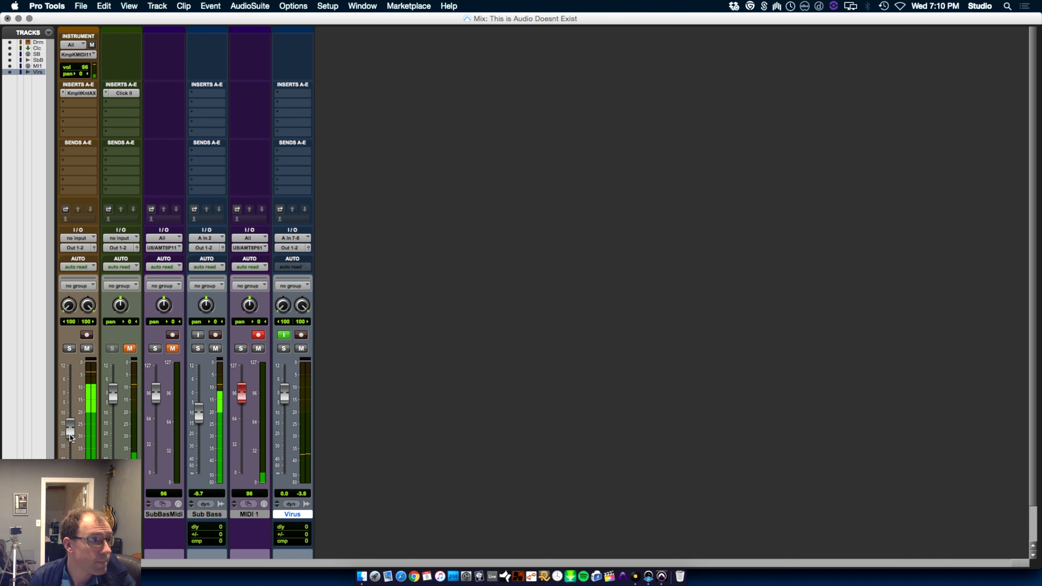
Raise the Drums track's volume fader slightly.
drag(70, 429, 77, 425)
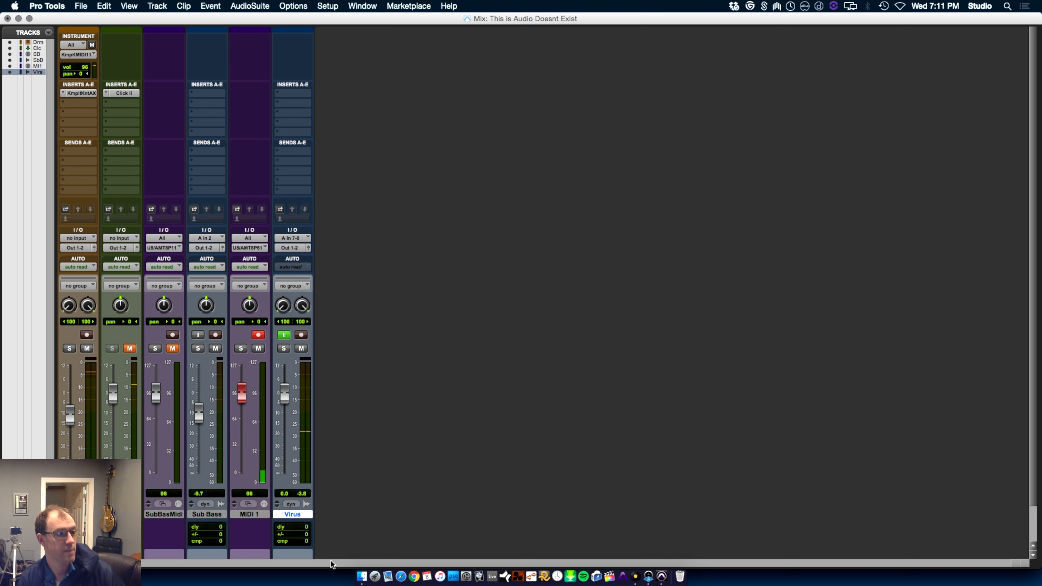
Rename the MIDI 1 track as Virus Midi.
double_click(250, 514)
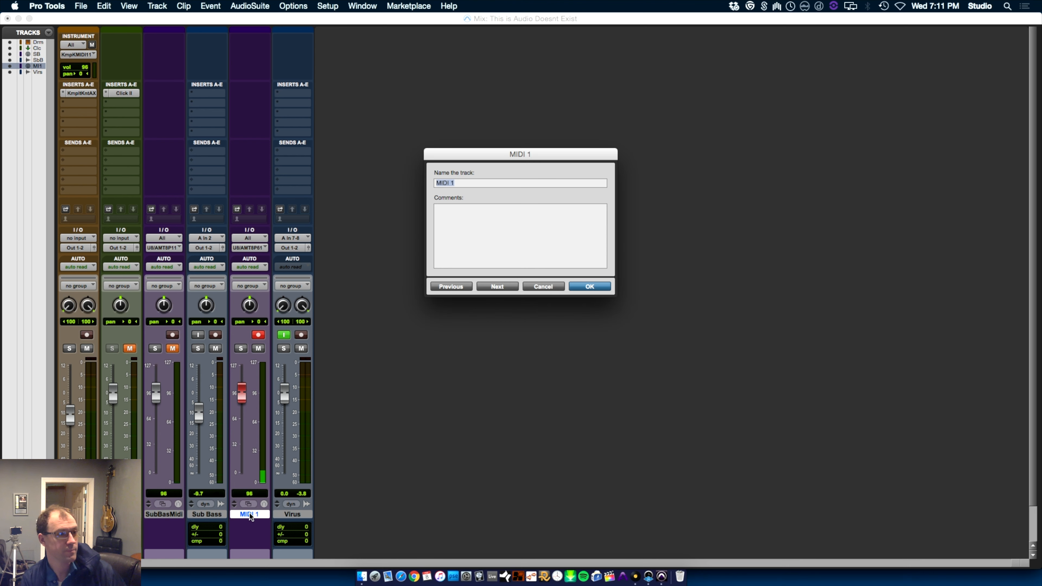
text(Virus)
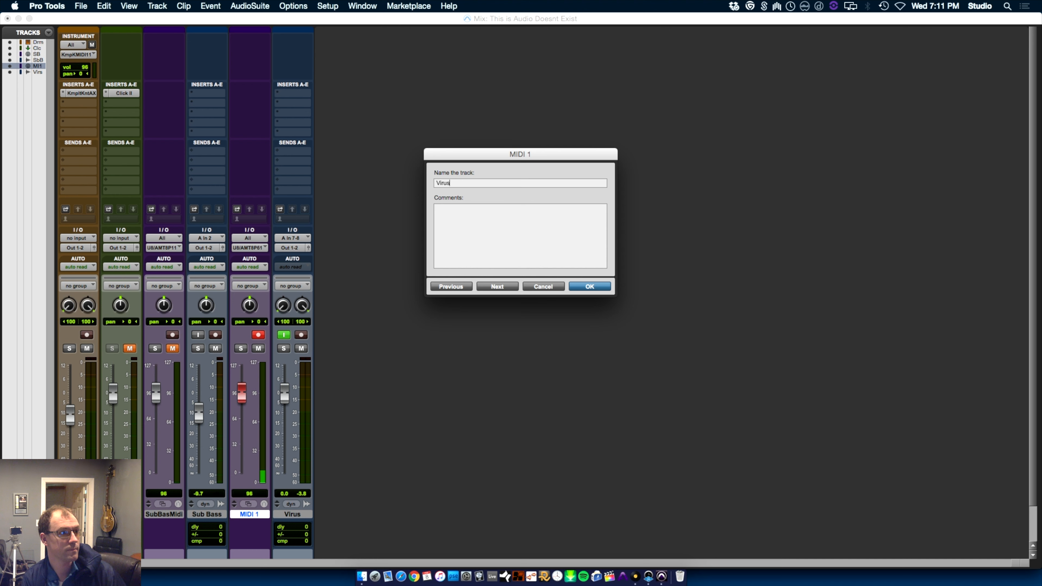
key(Return)
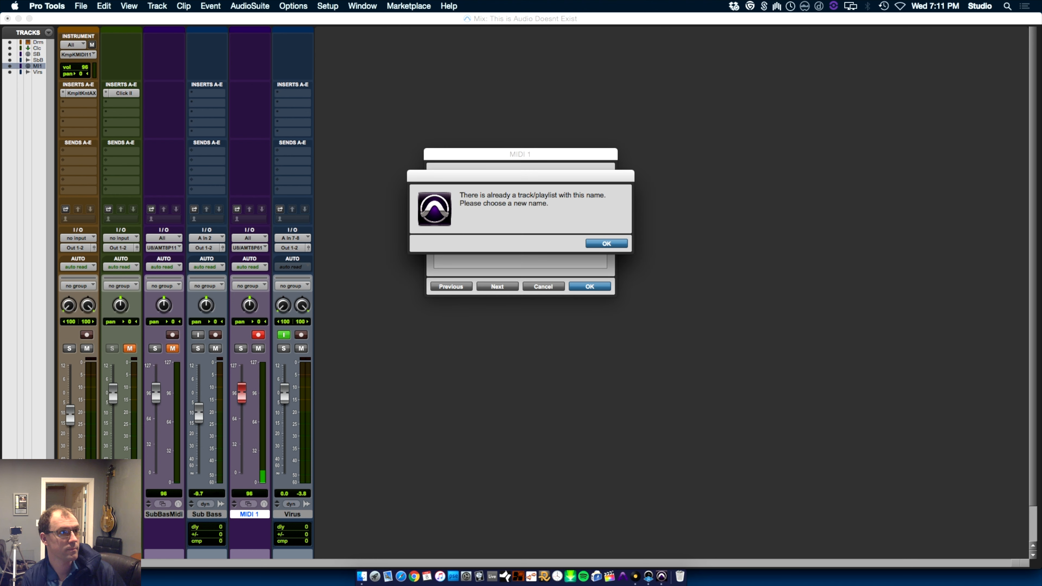
key(Return)
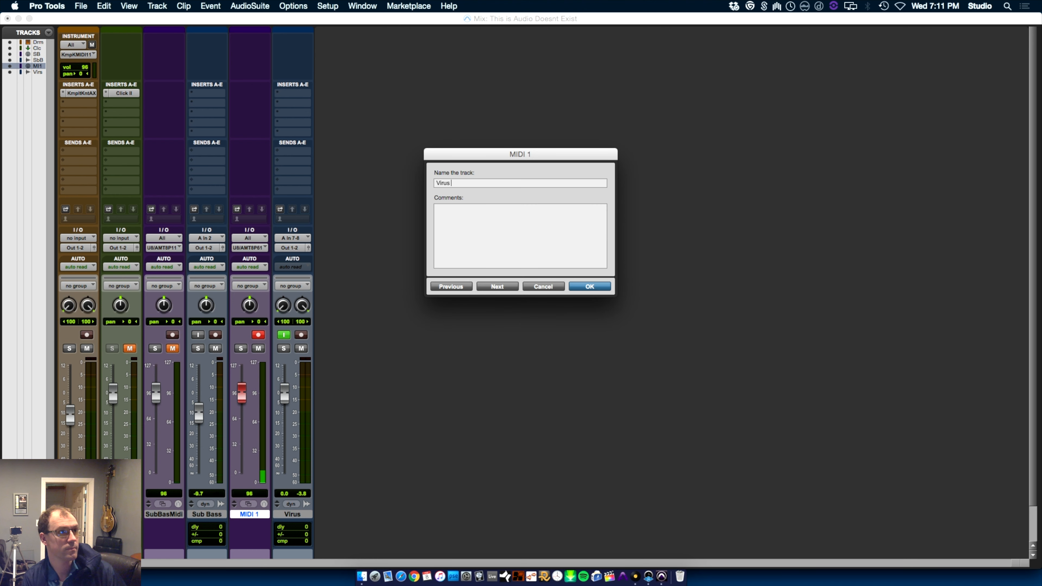
text(Midi)
key(Return)
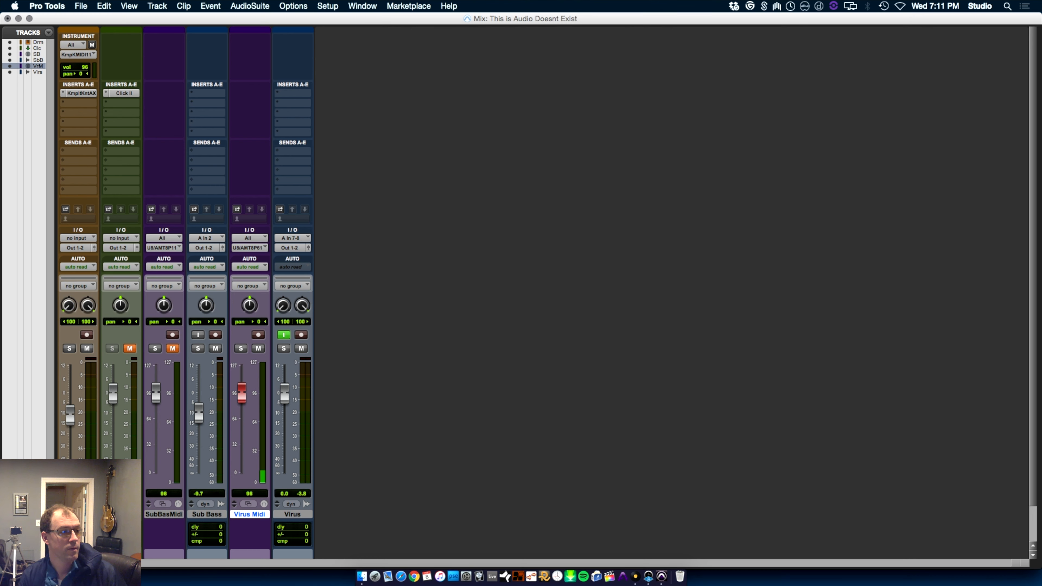
Record a MIDI synth part onto the armed Virus Midi track in the Edit window, starting from bar 1.
key(super+equal)
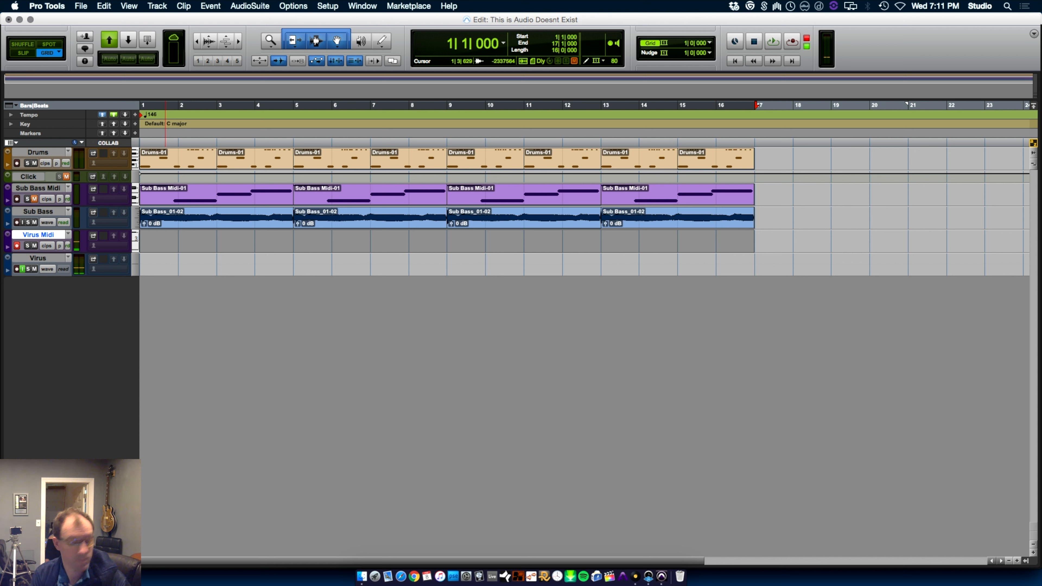
key(super+space)
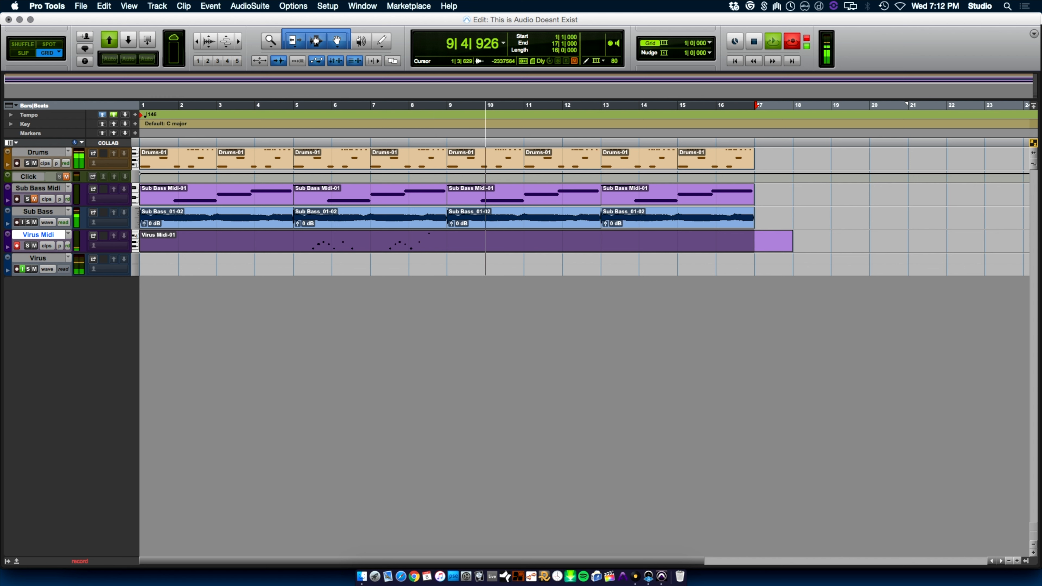
key(space)
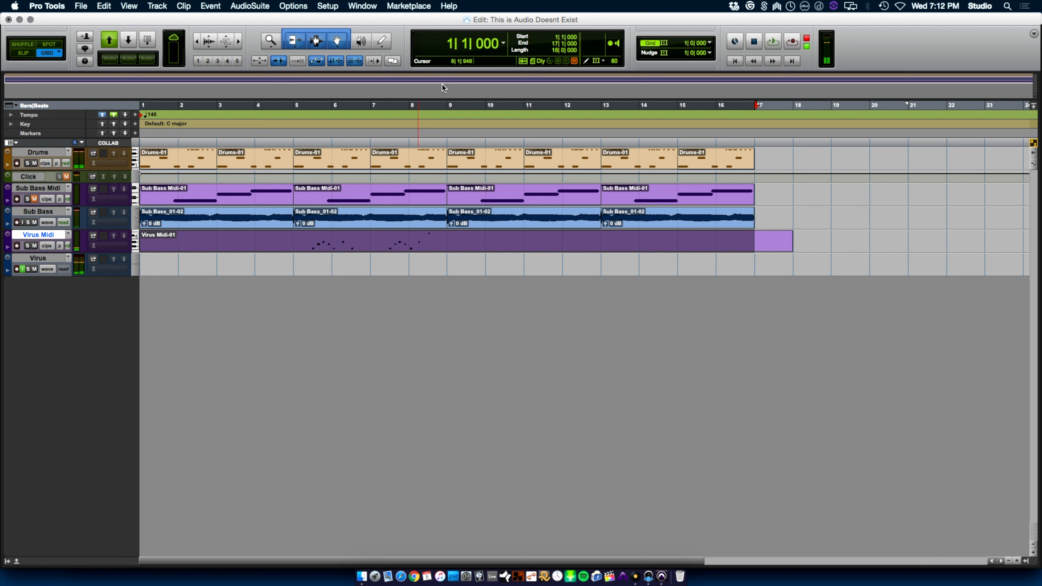
Trim the recorded Virus Midi clip to run from bar 5 to bar 9 and open it in the MIDI Editor.
click(300, 238)
key(a)
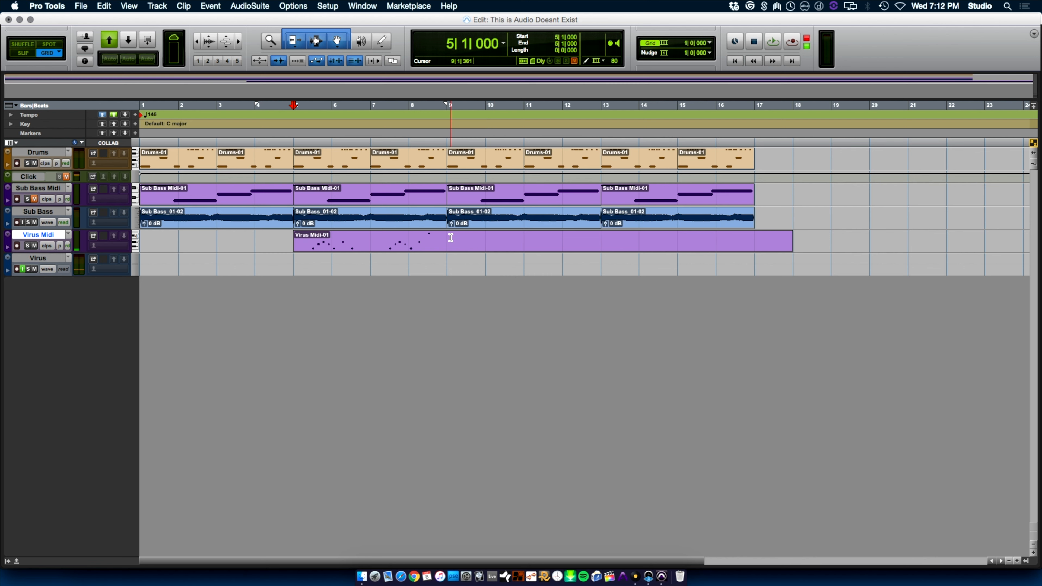
double_click(372, 248)
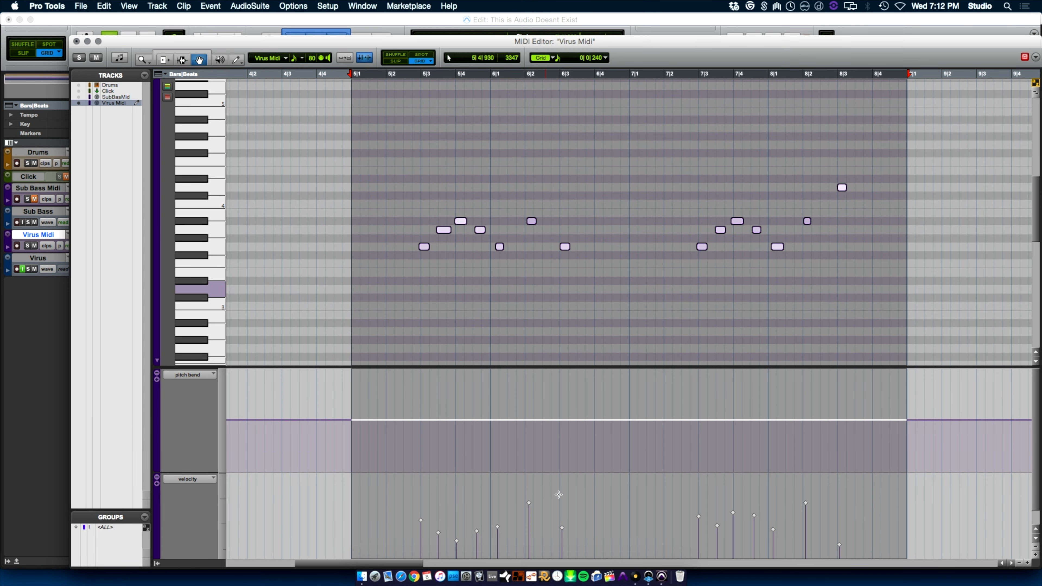
key(super+z)
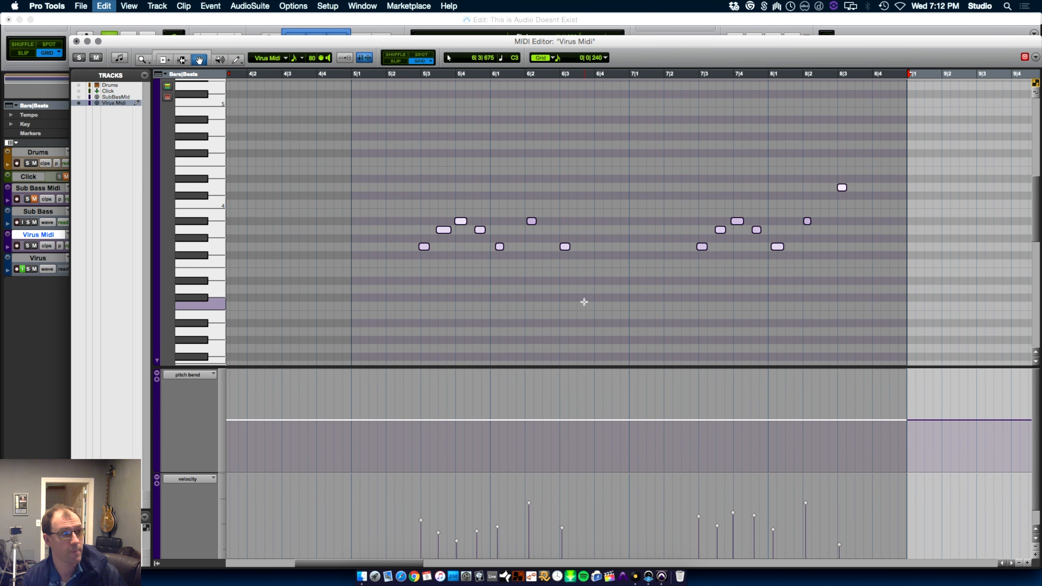
Quantize all the notes in the Virus Midi clip to a 1/16 note grid with 42% swing and play them back.
drag(397, 290, 869, 107)
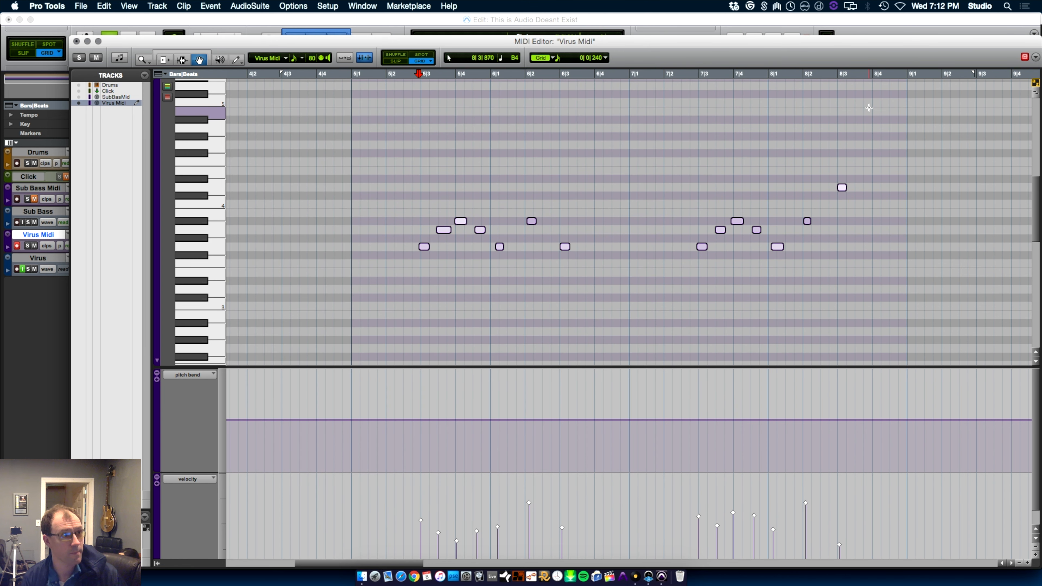
key(alt+0)
click(817, 344)
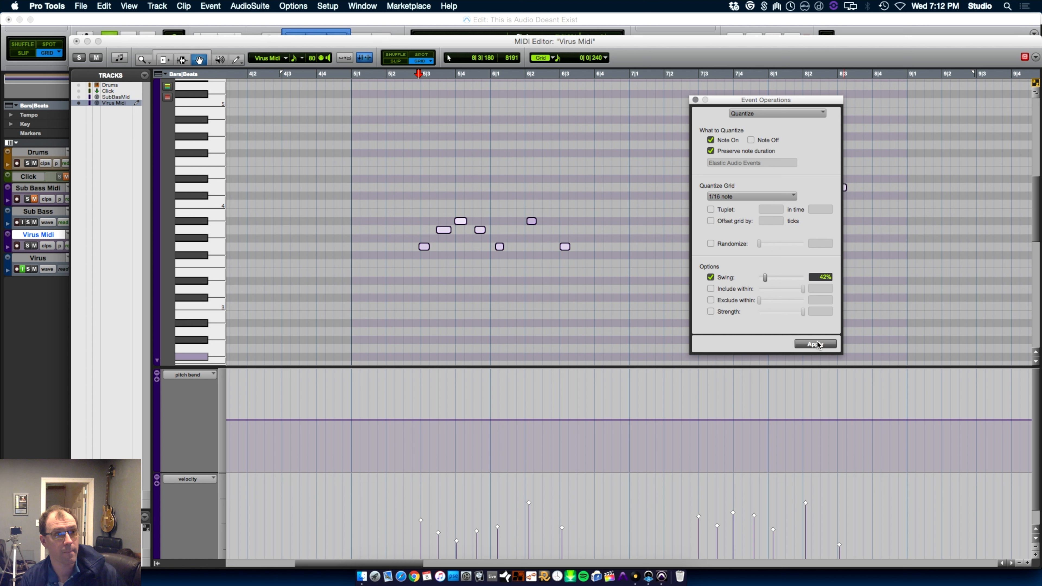
key(space)
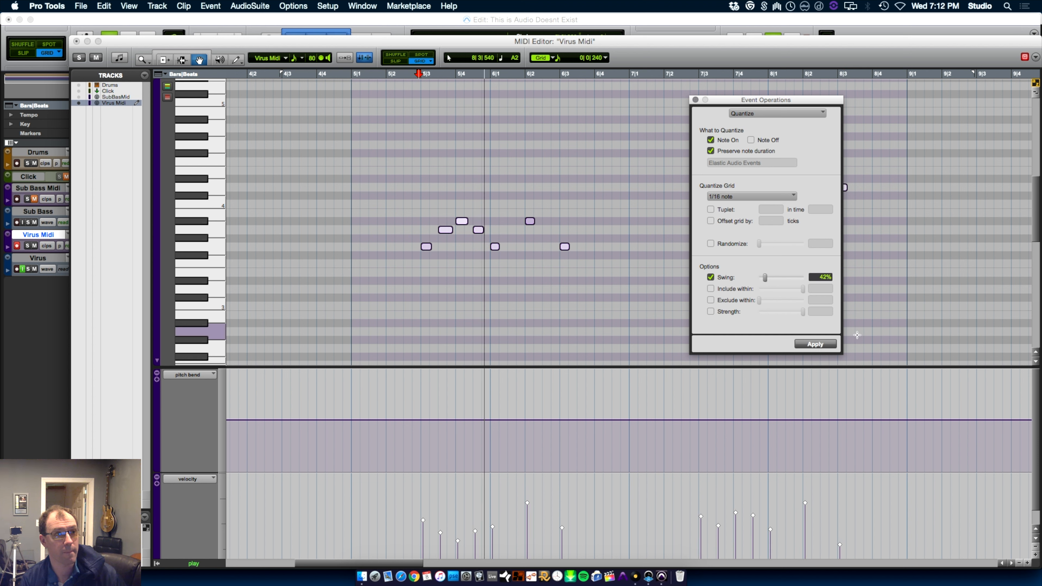
Even out note velocities by lowering those at 6|2 and 8|2 and raising those at 8|1 and 8|3.
click(525, 502)
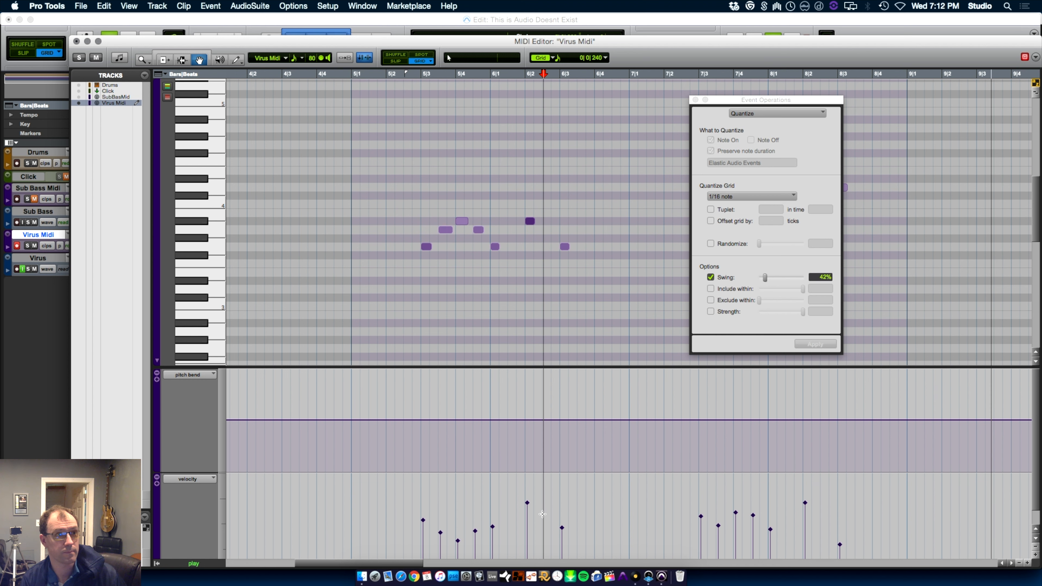
key(space)
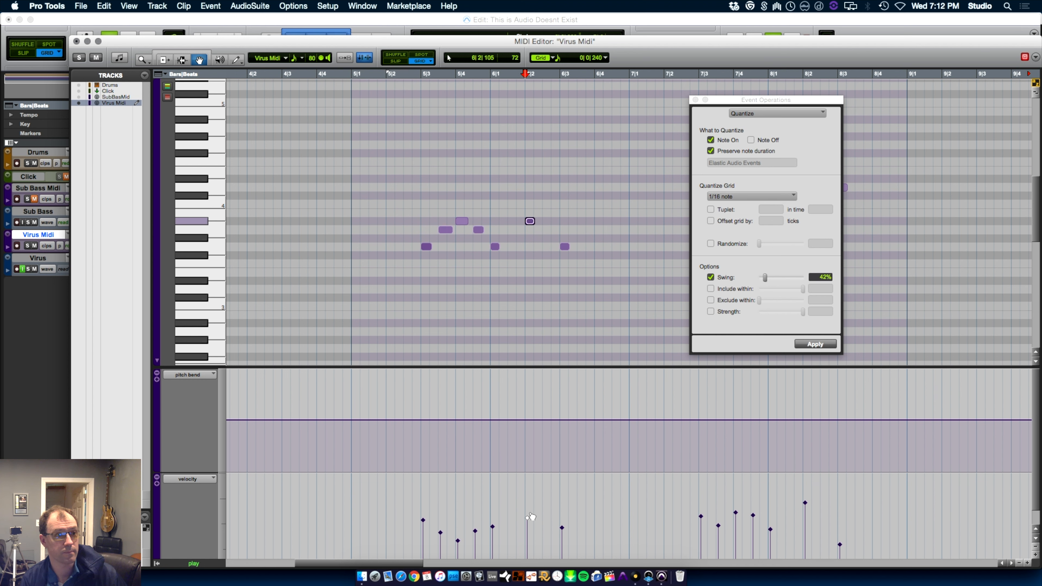
drag(528, 519, 528, 522)
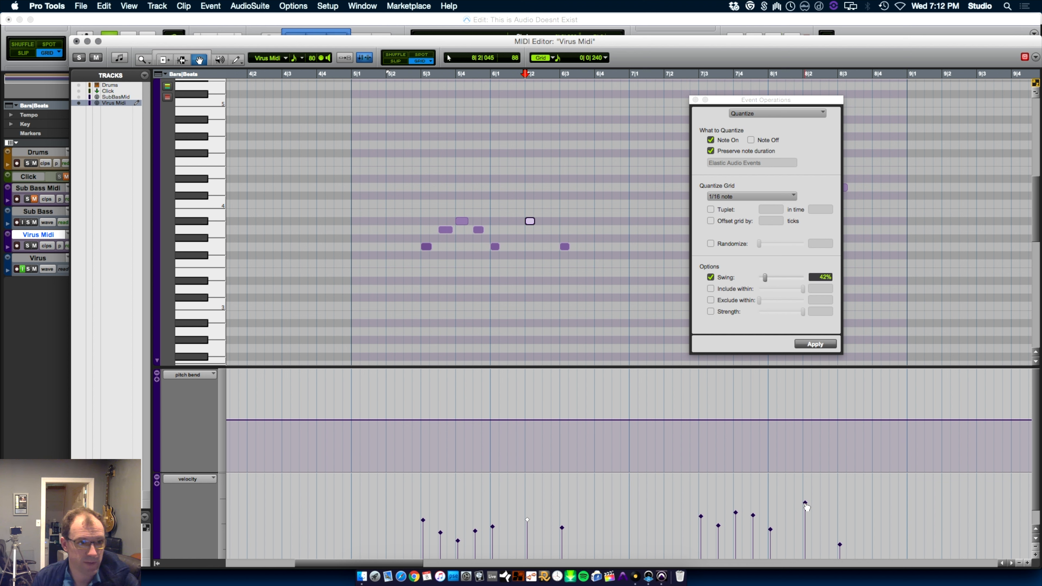
drag(805, 504, 839, 524)
drag(773, 532, 770, 520)
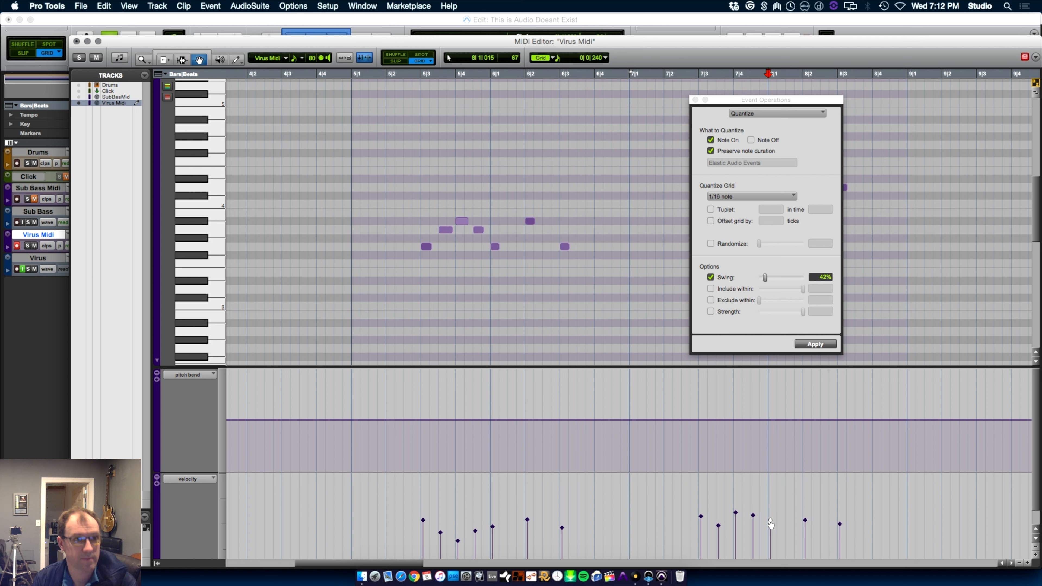
Close the Event Operations window, play back the edited Virus Midi pattern and close the MIDI Editor.
click(695, 100)
click(833, 277)
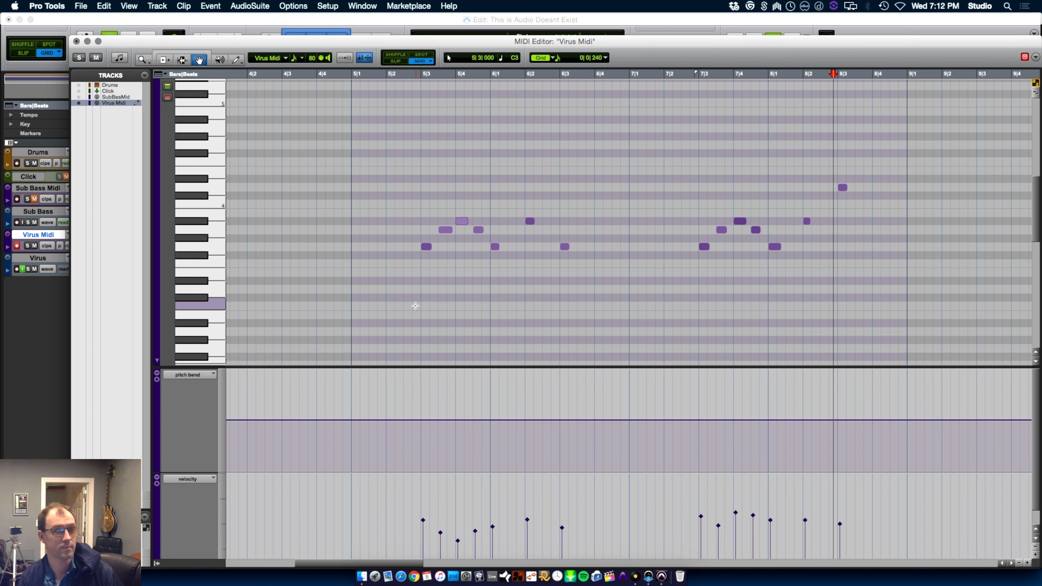
key(space)
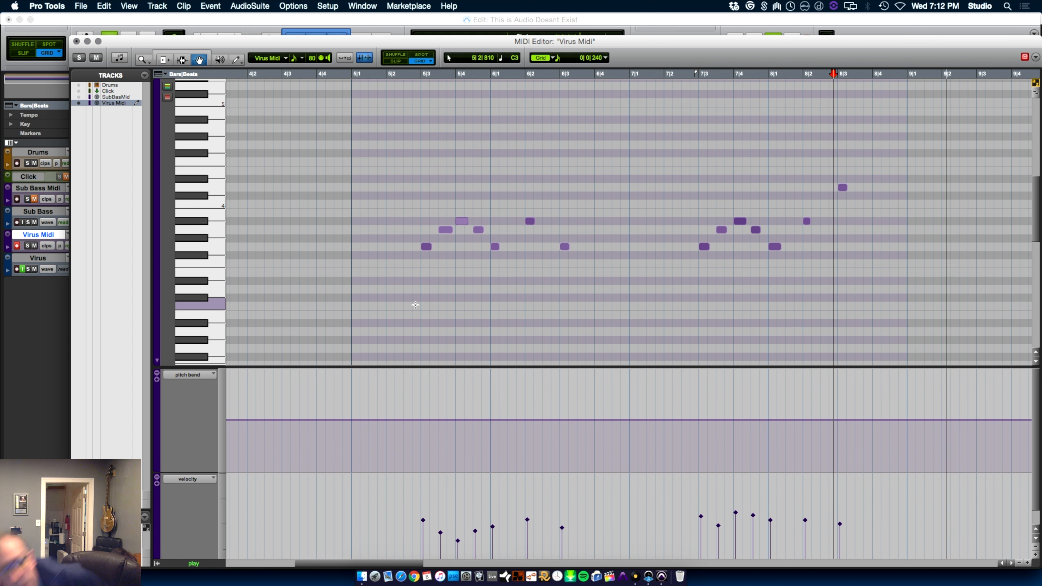
key(super+w)
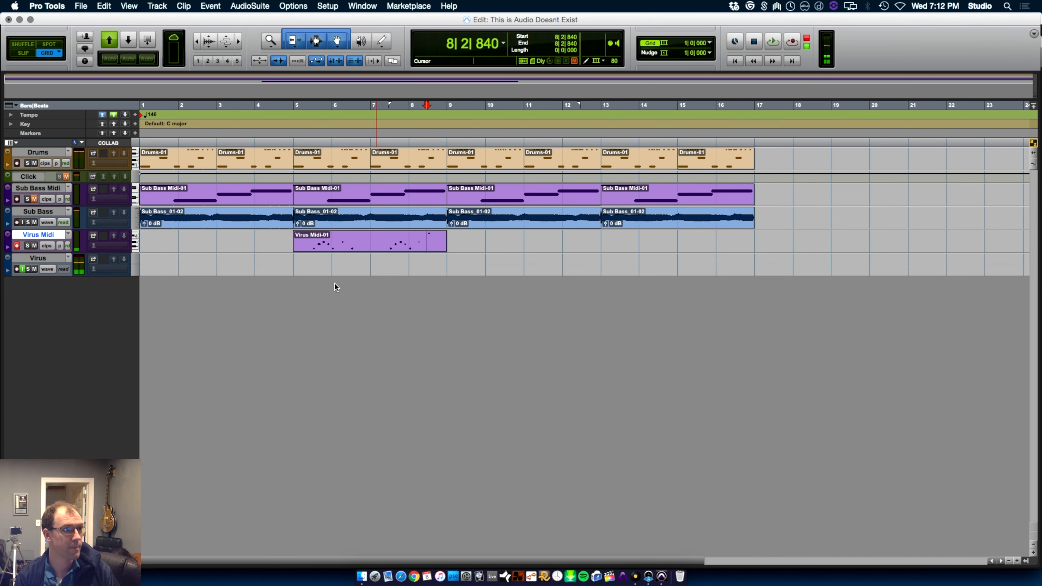
Move the Virus Midi clip to bar 1 and duplicate it three times to fill up to bar 17.
click(299, 260)
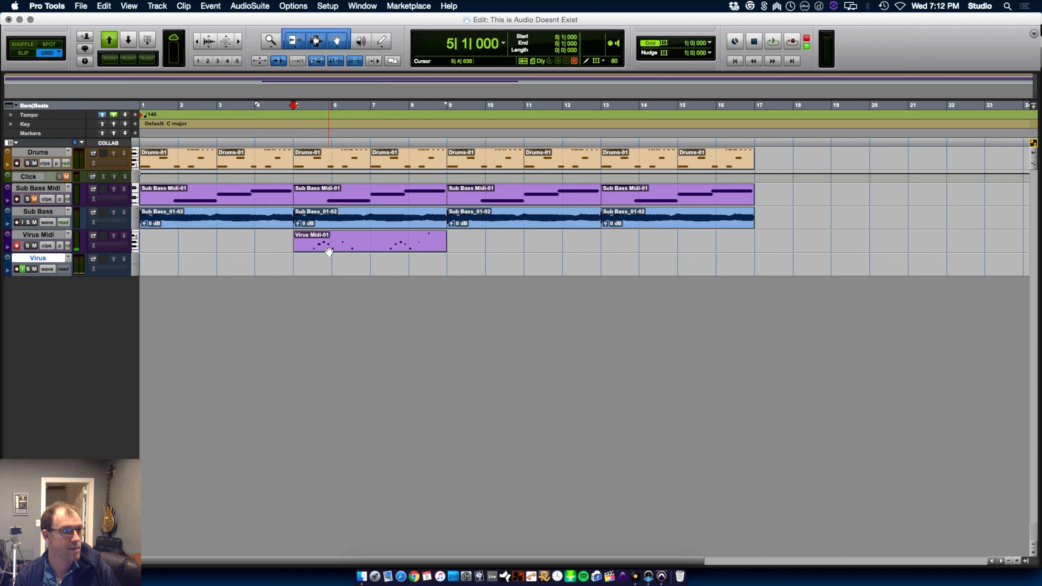
drag(329, 251, 163, 249)
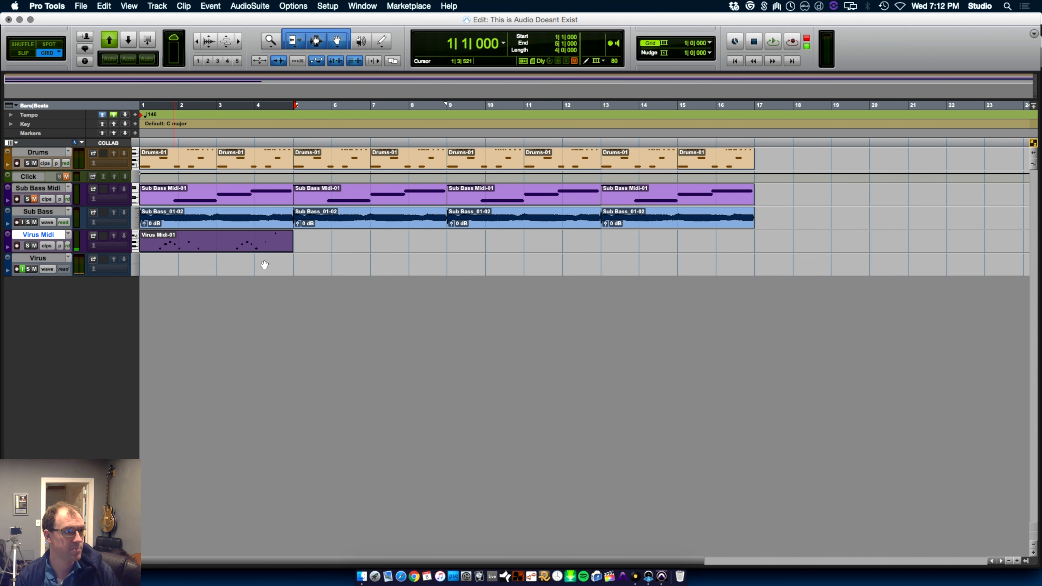
key(shift+r)
key(super+d)
key(super+d)
key(super+d)
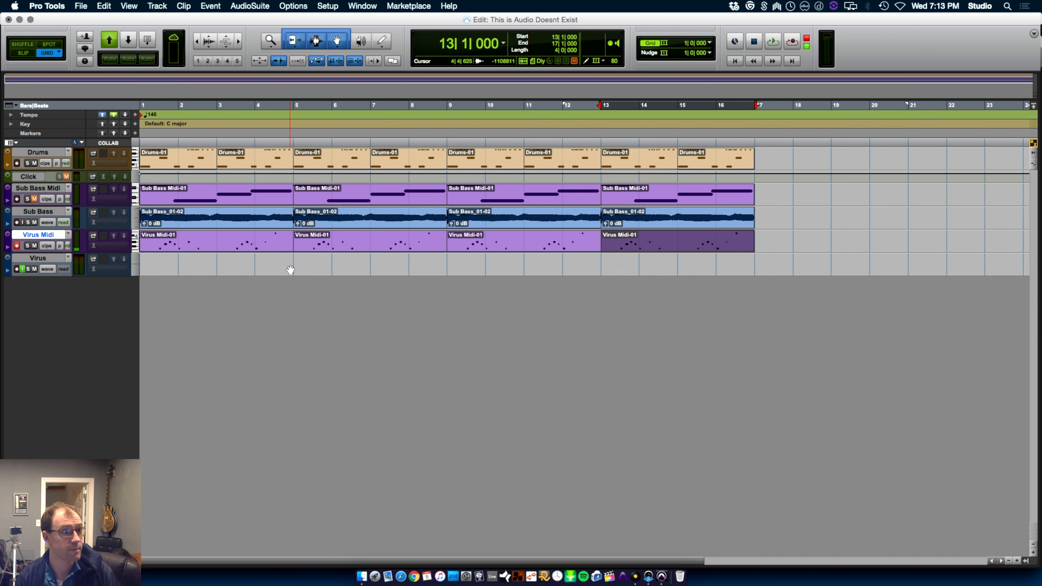
Return to the session start, disarm recording on the Virus Midi track and save the session.
key(Return)
key(super+s)
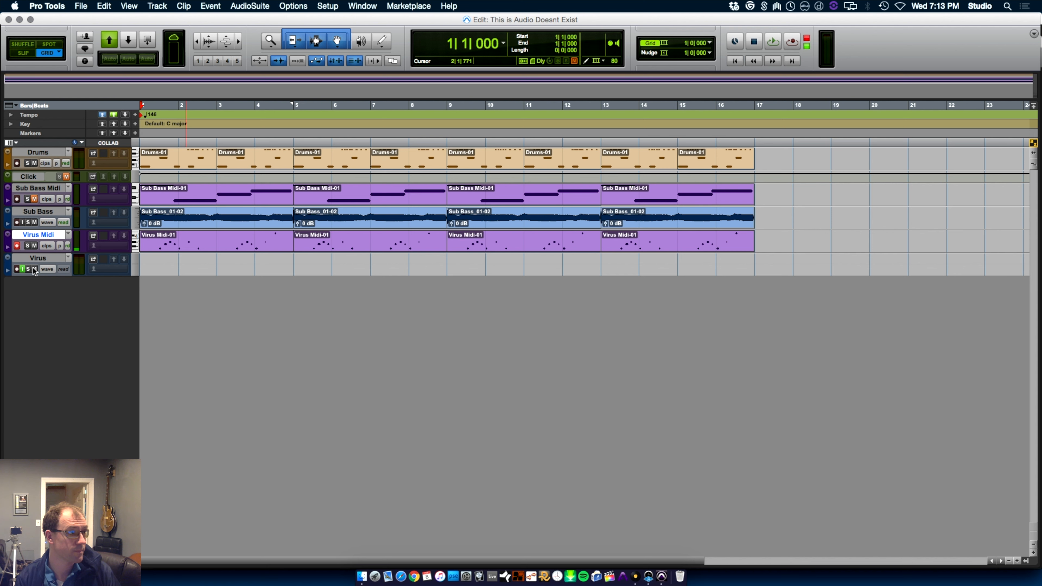
click(17, 246)
key(super+s)
Record-enable the Virus audio track and record the synth's output from the session start to about bar 22.
key(ctrl+equal)
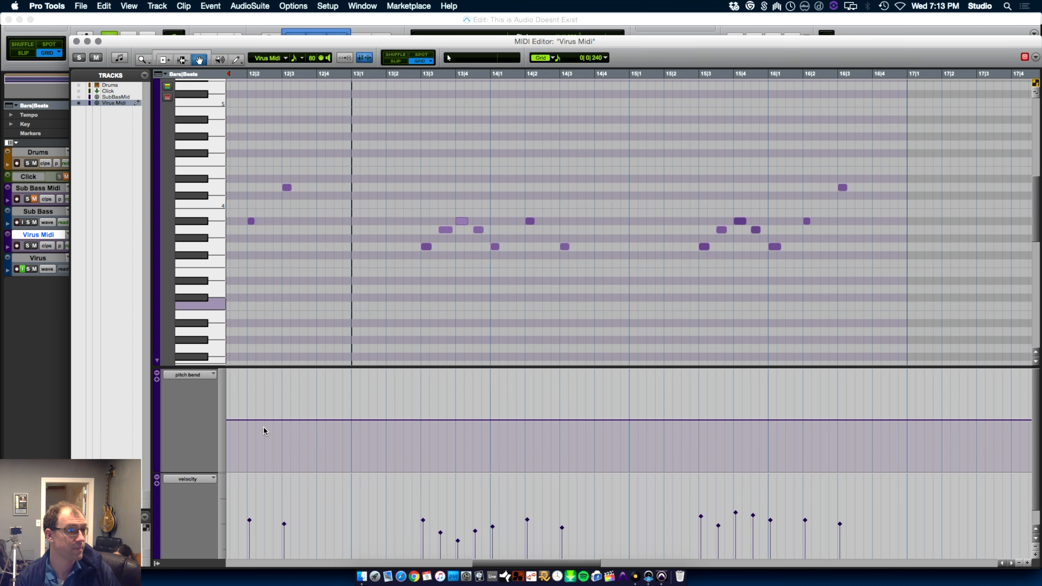
key(super+equal)
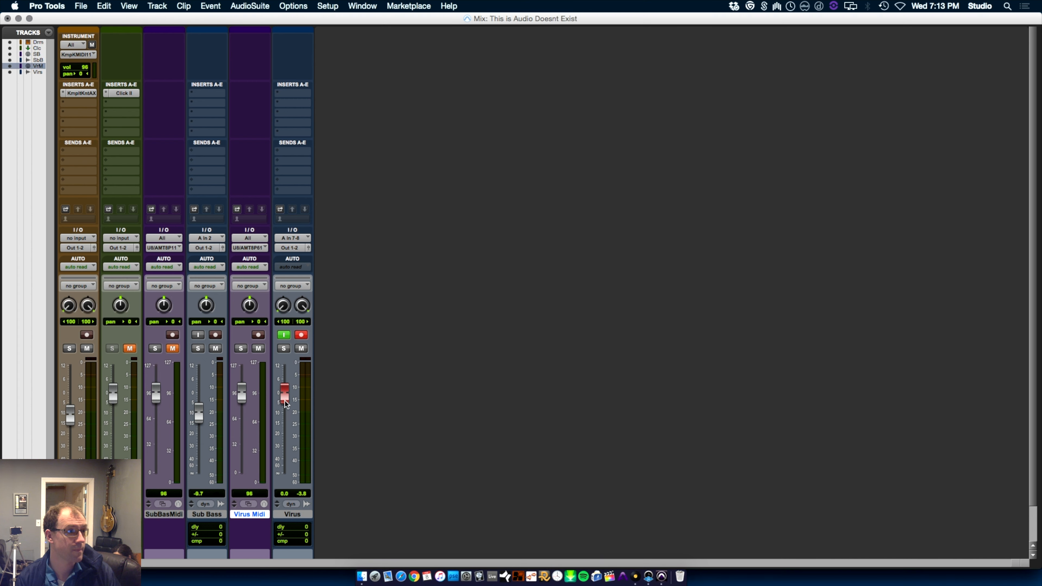
key(ctrl+equal)
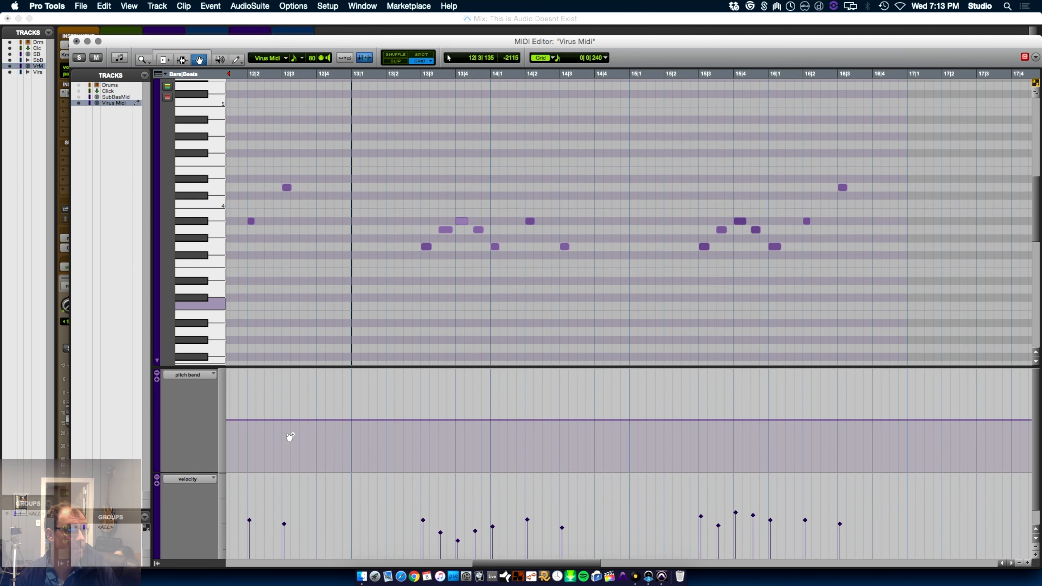
key(super+equal)
key(KP_Enter)
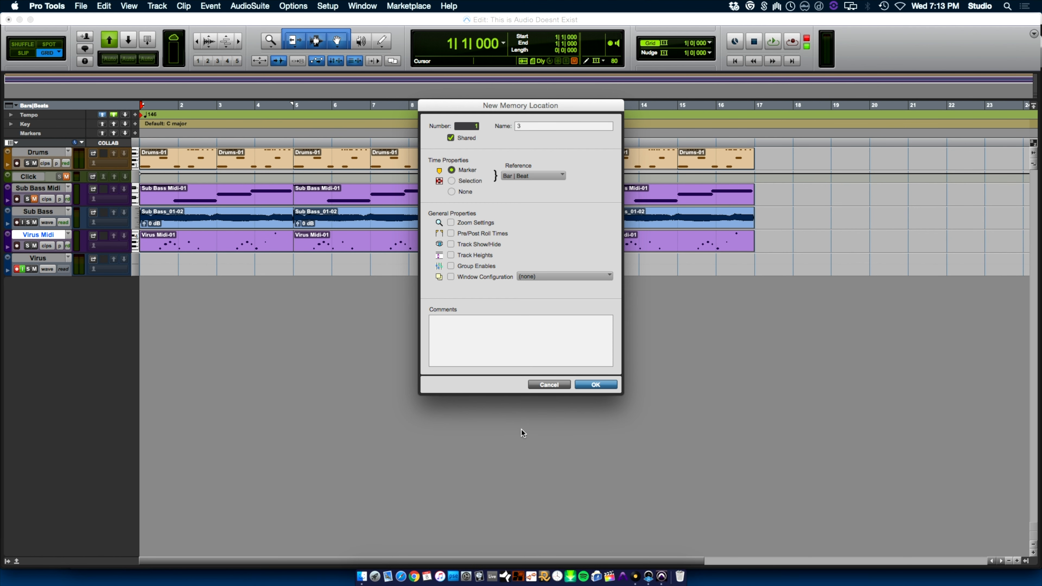
click(549, 385)
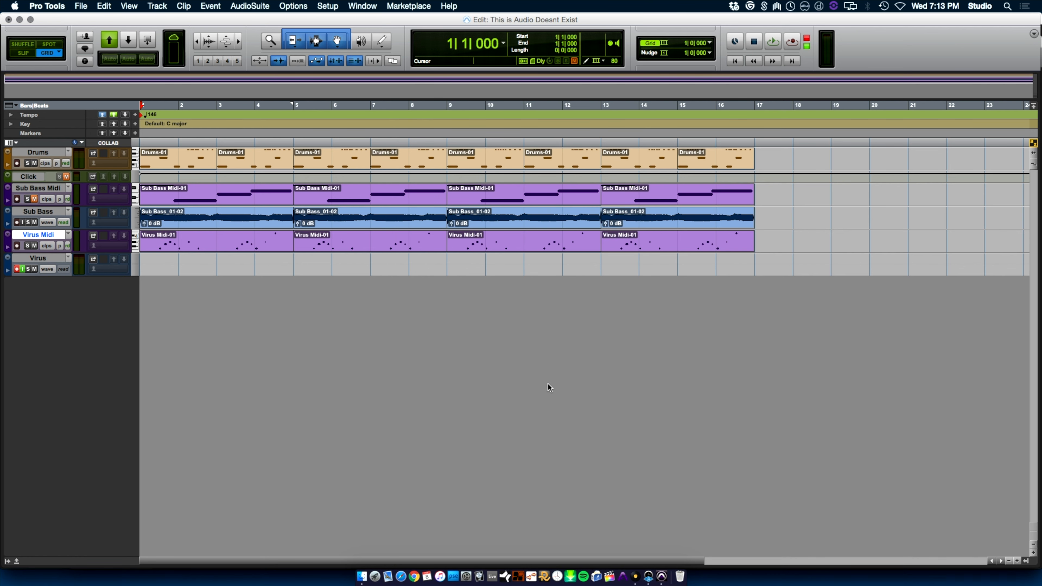
key(super+space)
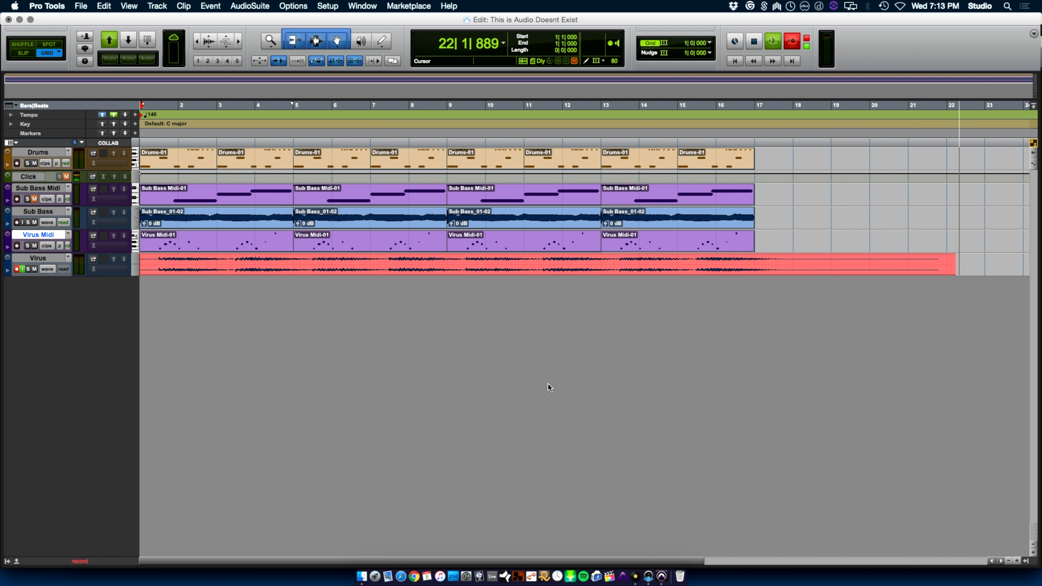
key(space)
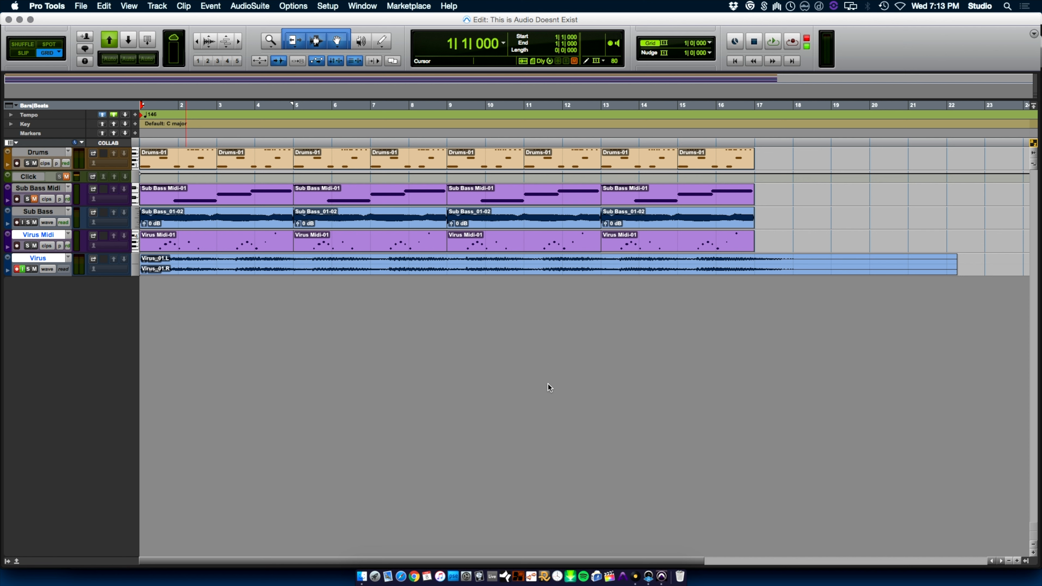
Disarm recording and turn off input monitoring on the Virus audio track, and save the session.
click(17, 269)
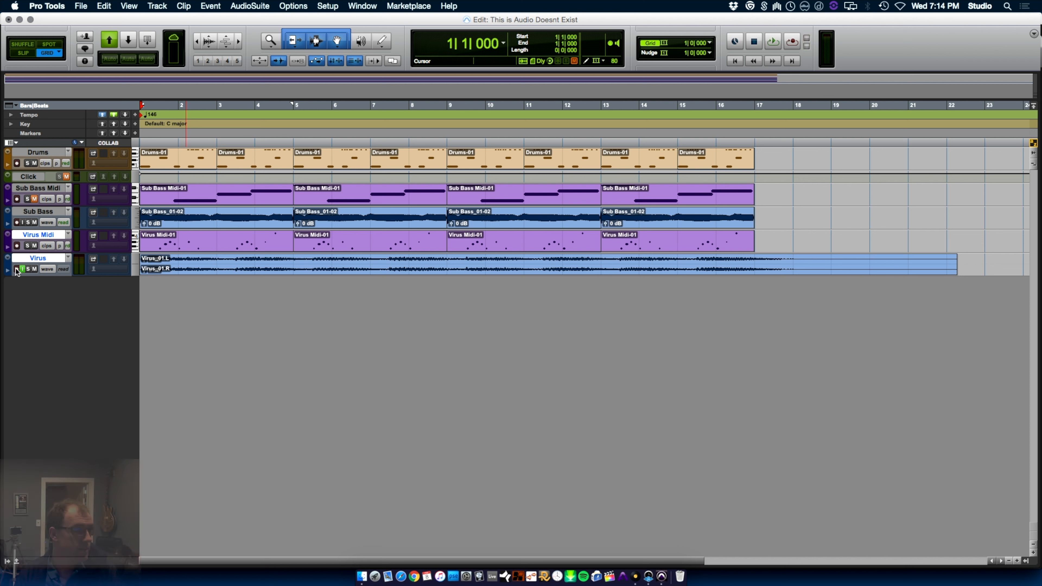
click(28, 256)
key(super+s)
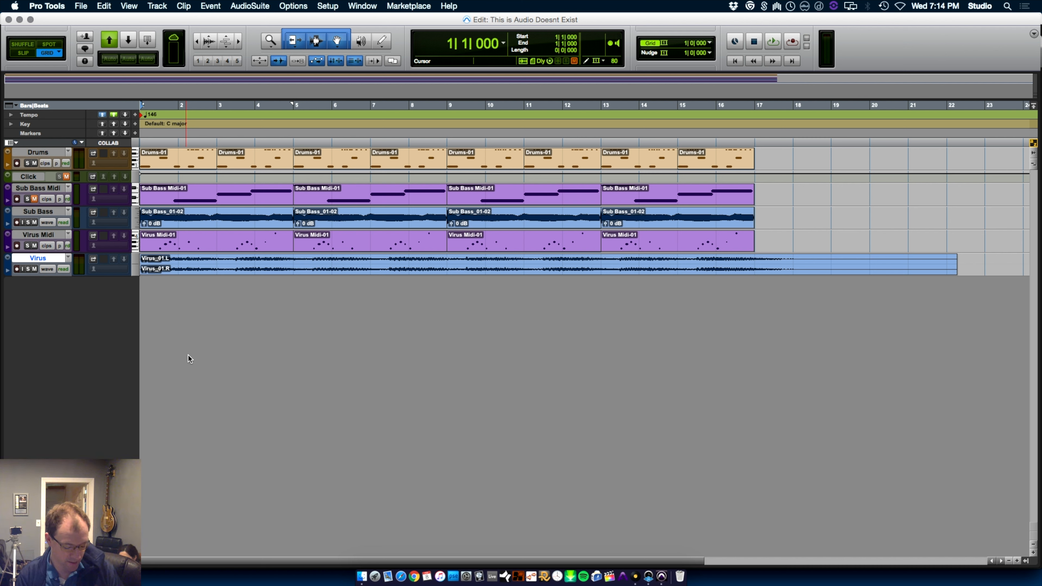
Create one new MIDI track below the Virus track and name it Virus Midi 2.
key(super+shift+n)
key(super+Down)
key(super+Down)
key(super+Down)
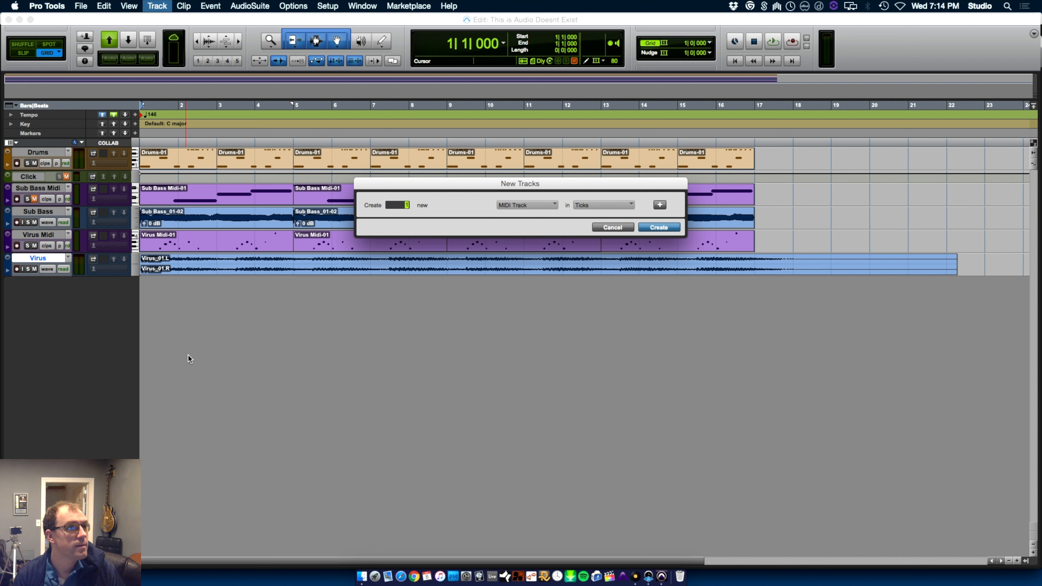
key(Return)
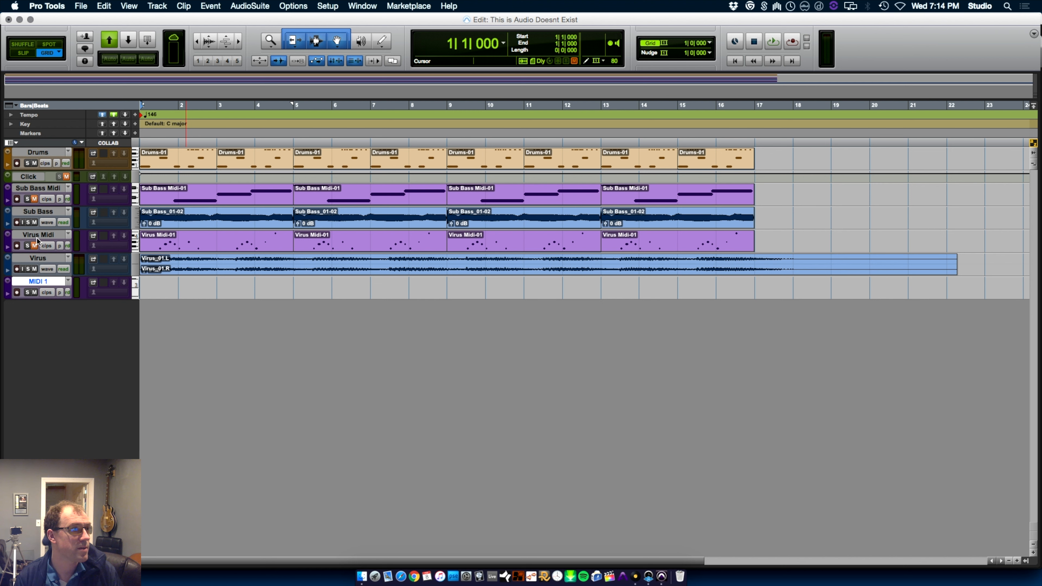
double_click(41, 281)
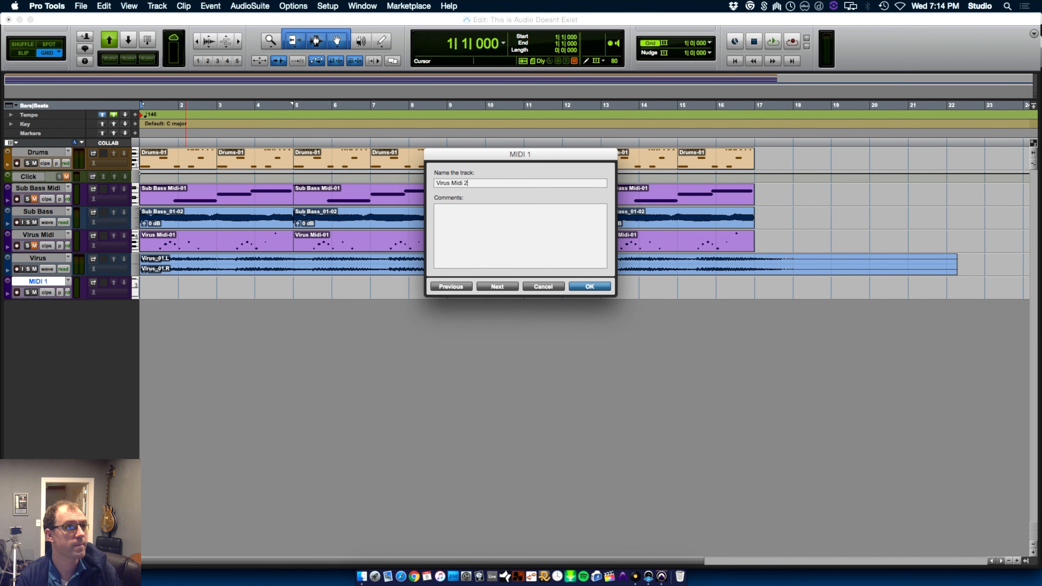
text(Virus Midi 2)
key(Return)
Route the Virus Midi 2 track's MIDI output to the predefined Unitor8/AMT8, Port 6 in the Mix window.
key(ctrl+equal)
key(super+equal)
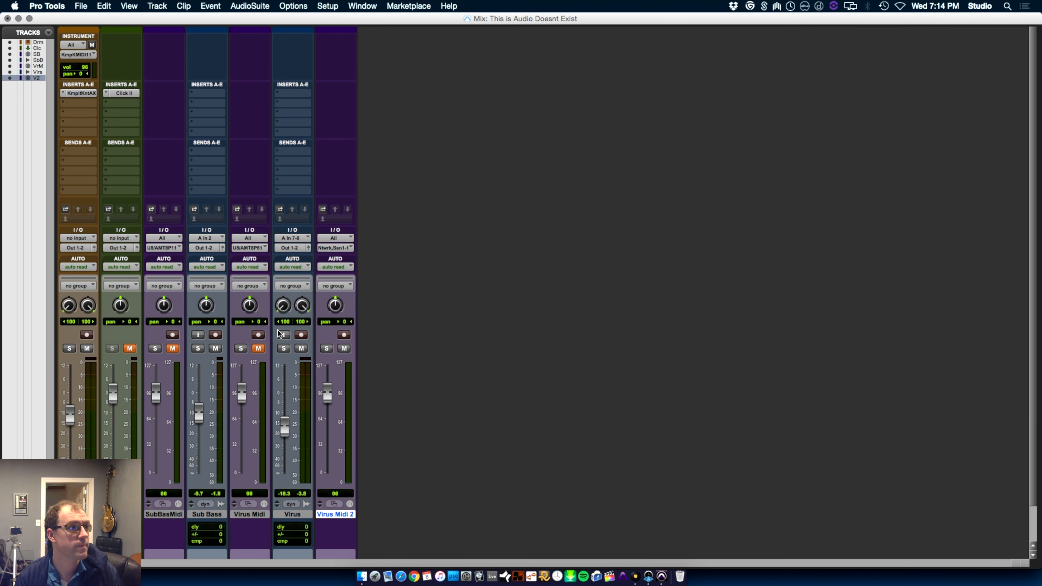
click(339, 248)
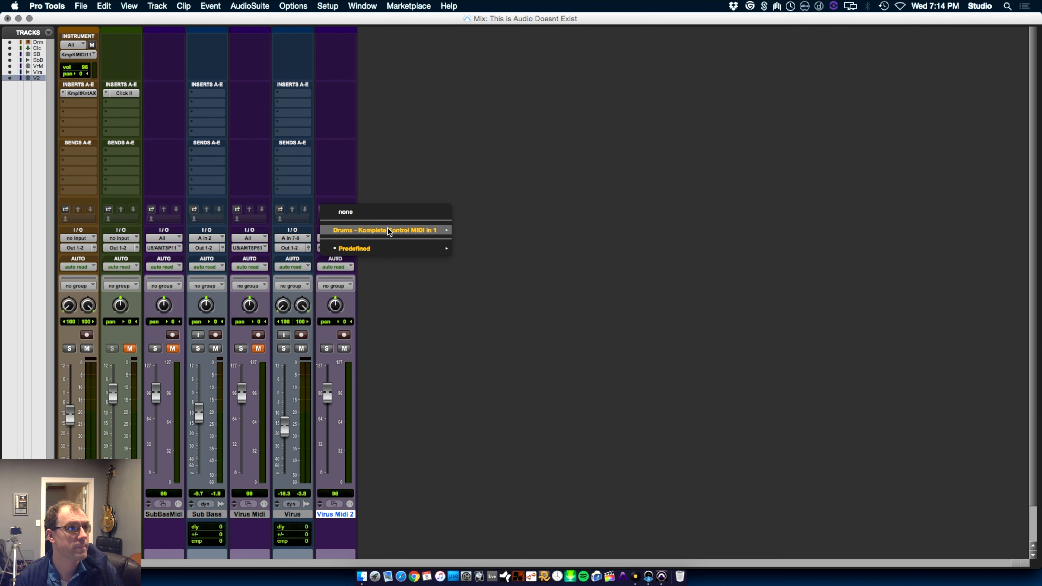
mouse_move(389, 231)
mouse_move(380, 248)
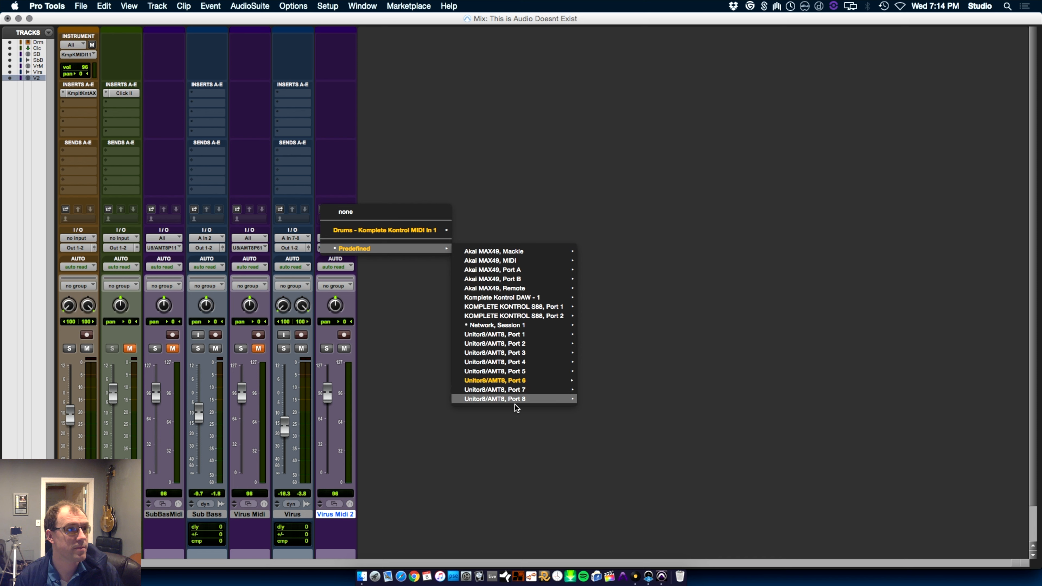
mouse_move(520, 383)
click(616, 382)
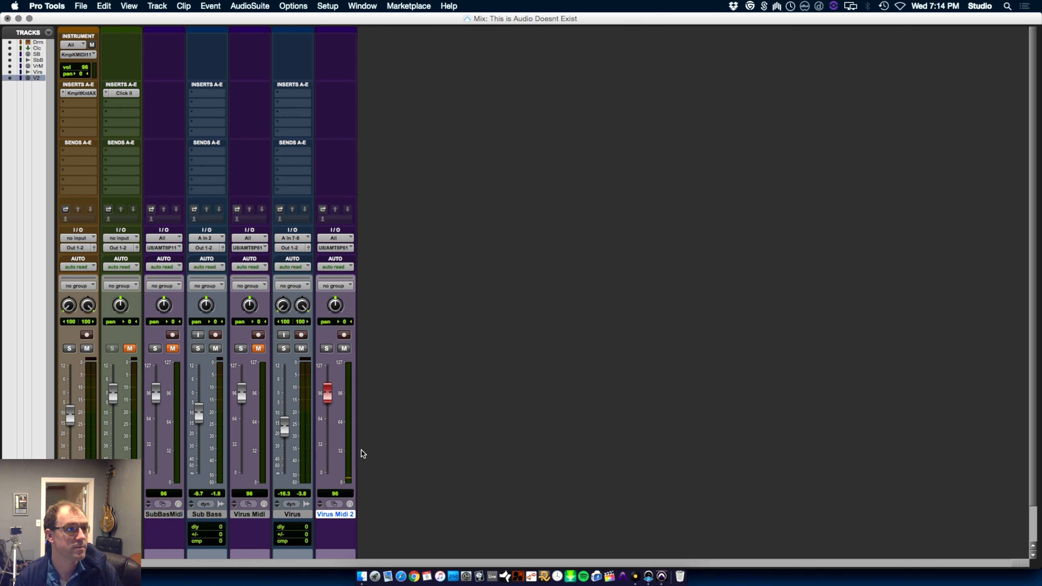
Create a stereo audio track after Virus Midi 2 and set its input to A In 7-8 (Stereo).
key(super+shift+n)
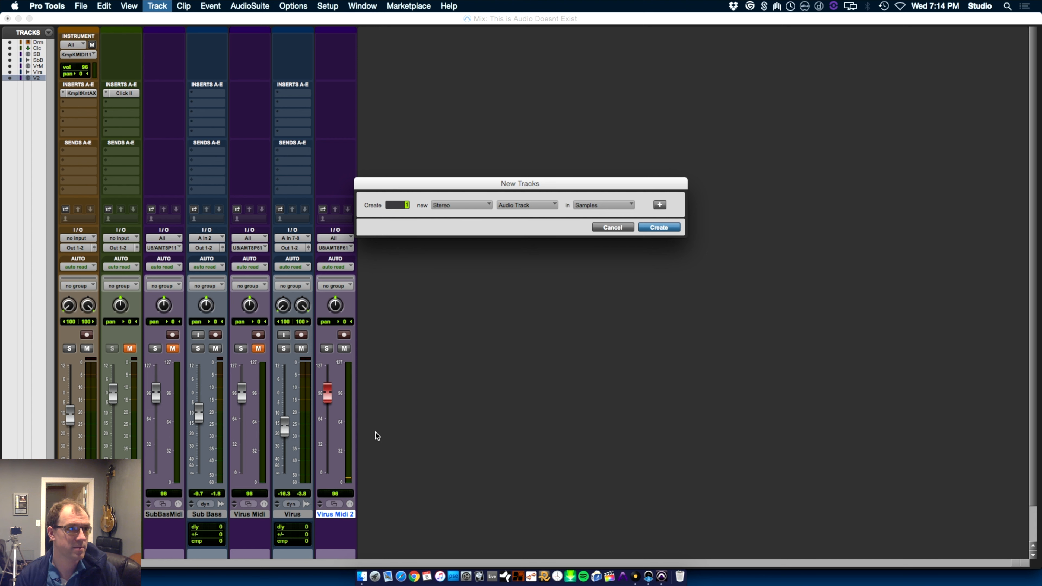
key(Return)
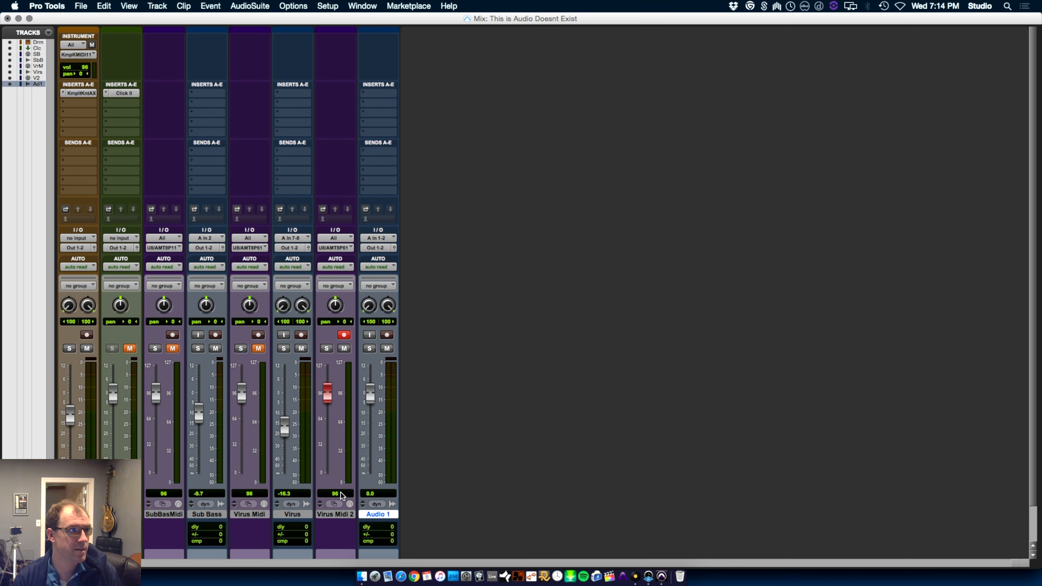
click(378, 240)
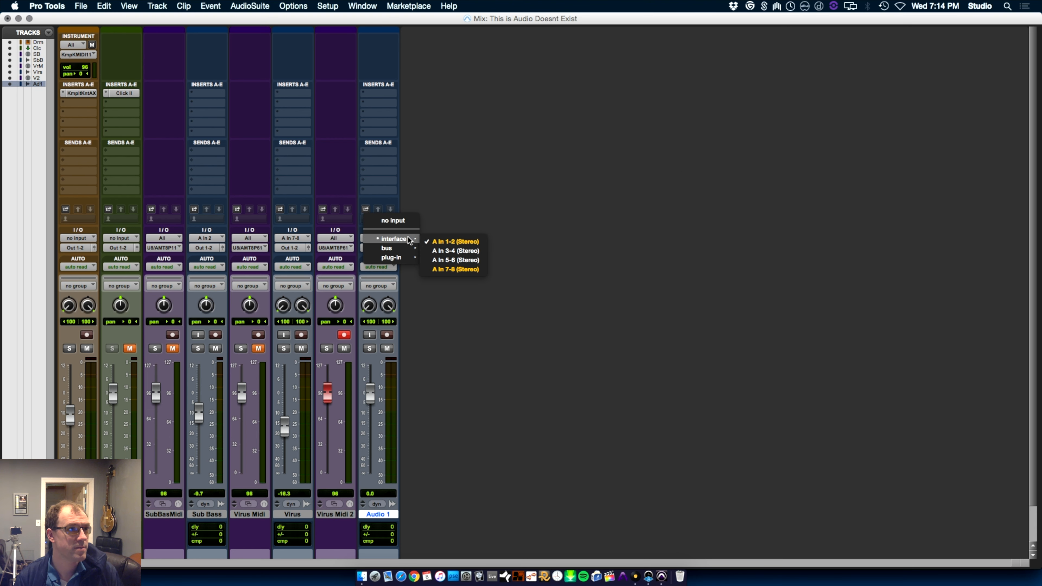
click(448, 274)
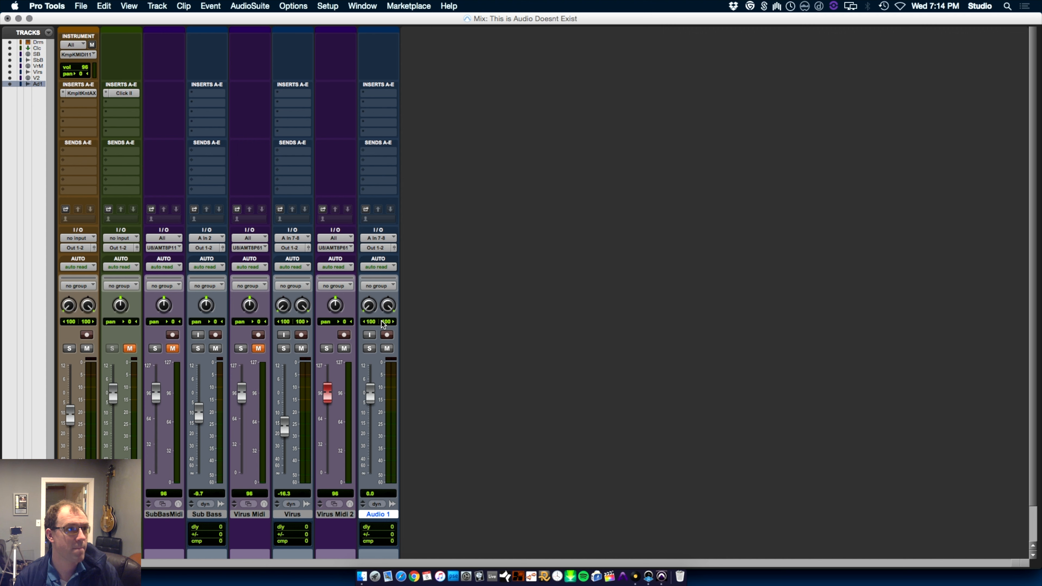
Enable input monitoring on the new audio track, lower its fader to about -12 dB and return to the Edit window.
click(367, 335)
drag(369, 395, 368, 418)
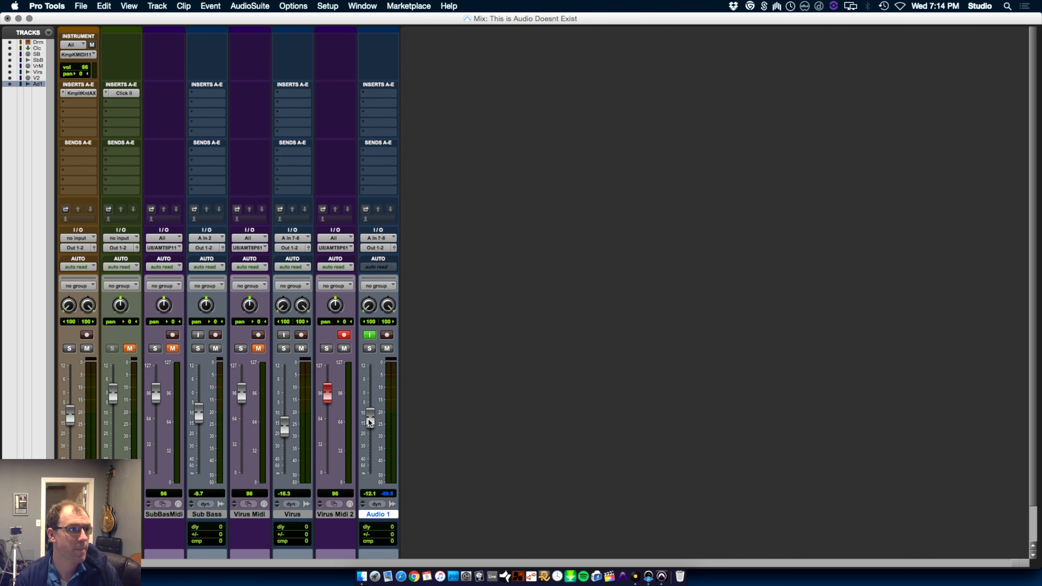
key(ctrl+equal)
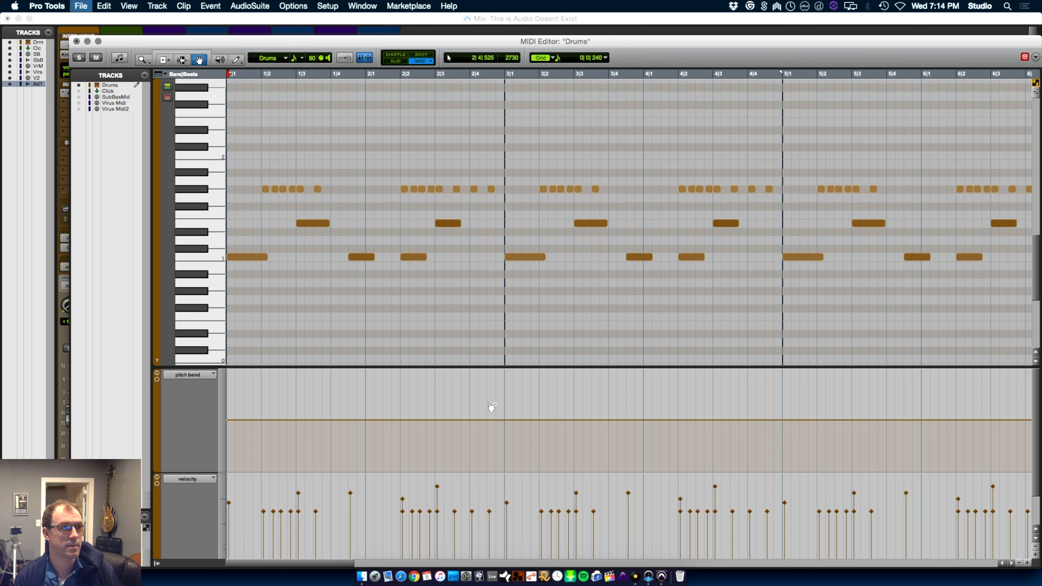
click(76, 41)
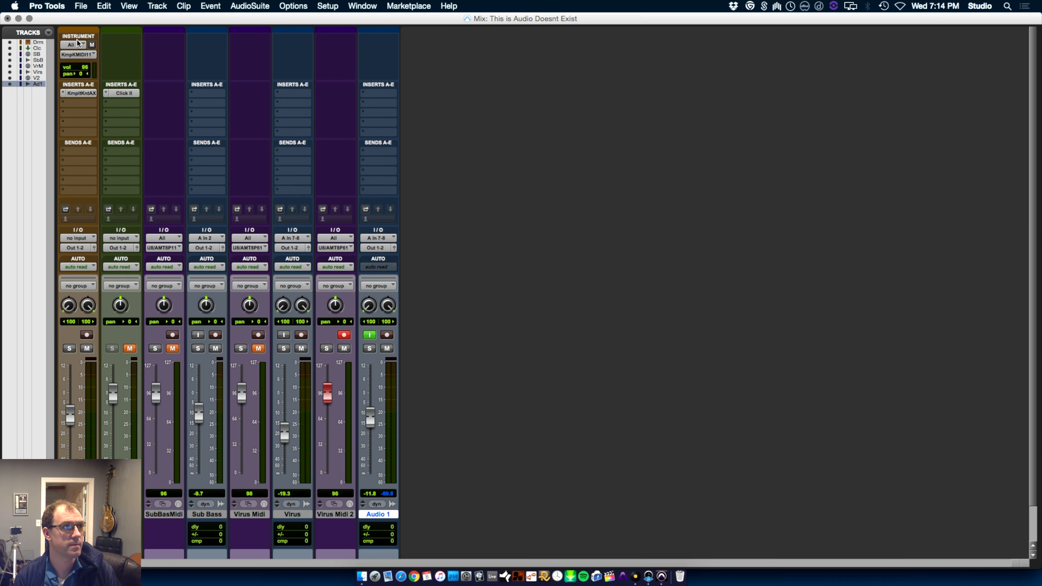
key(super+equal)
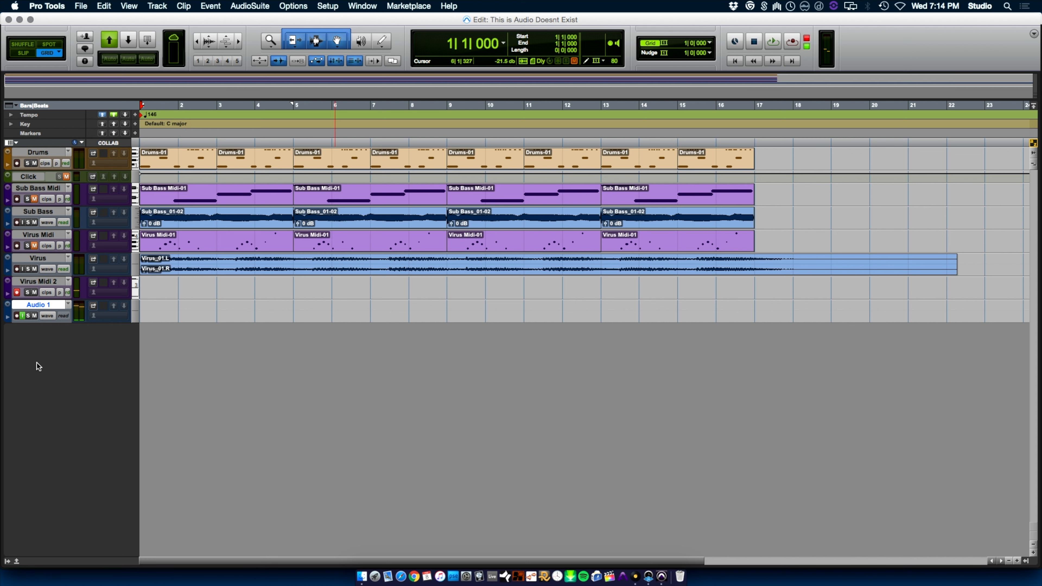
Rename the Audio 1 track as Virus 2.
double_click(37, 305)
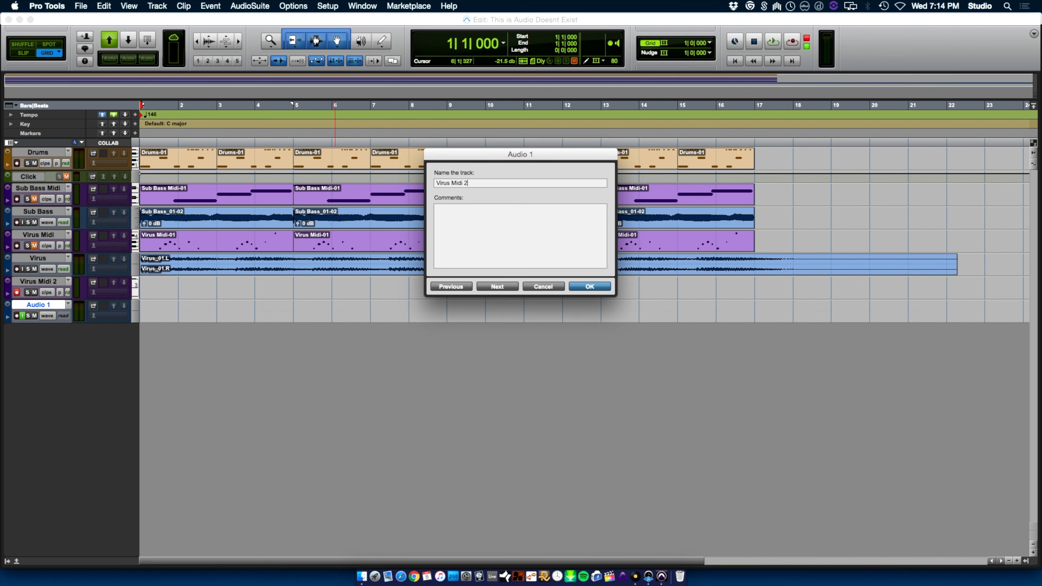
text(Virus Midi 2)
key(Return)
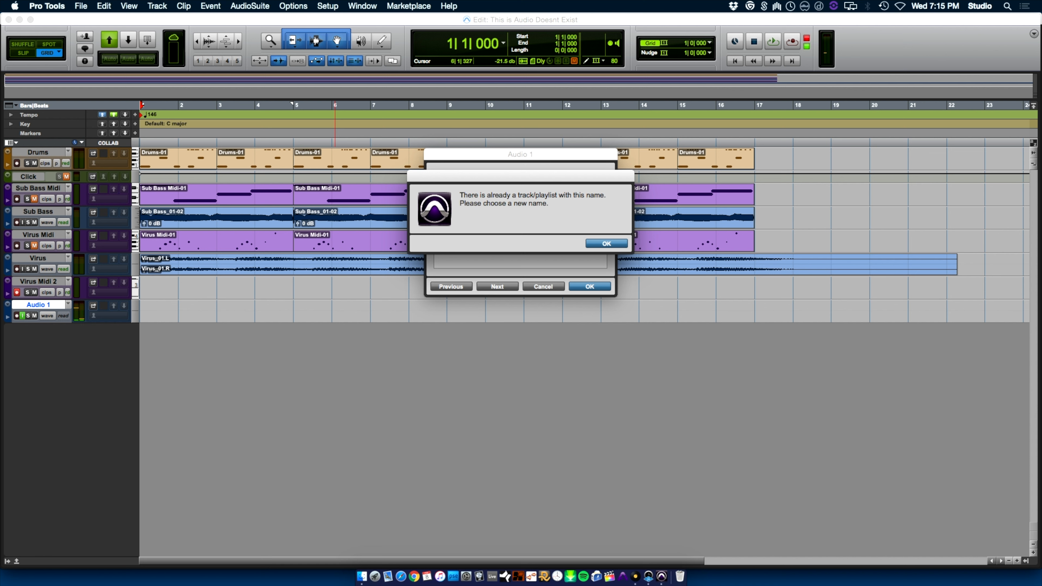
key(Return)
key(Right)
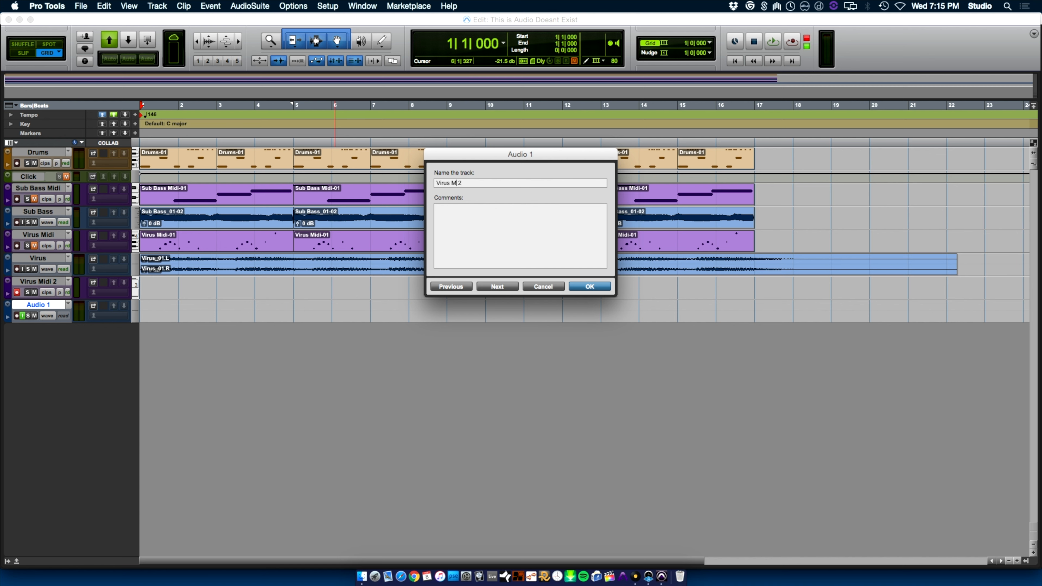
key(Return)
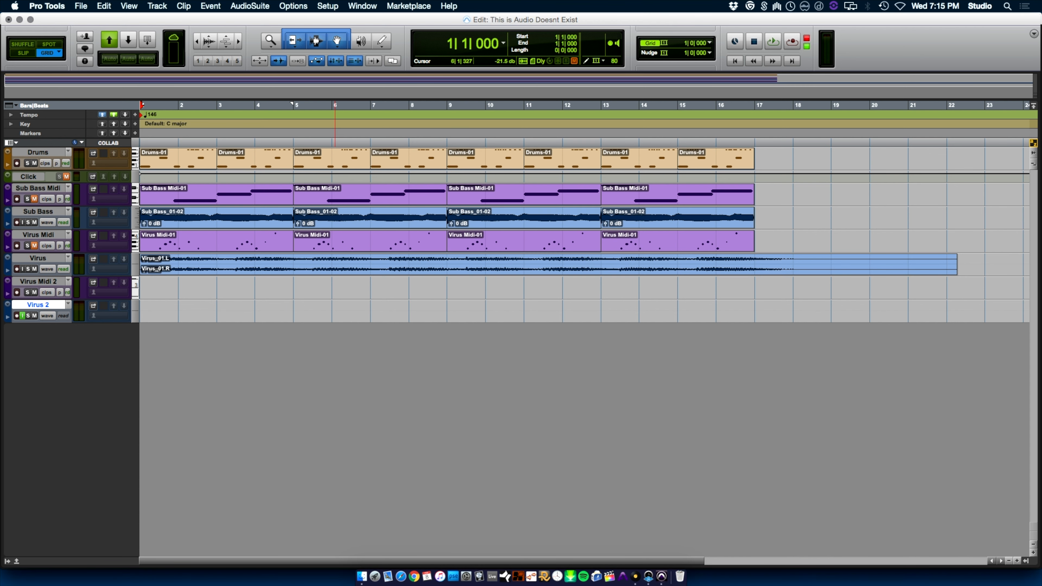
Play back the session from the start to hear the drums, sub bass and recorded Virus audio together.
key(space)
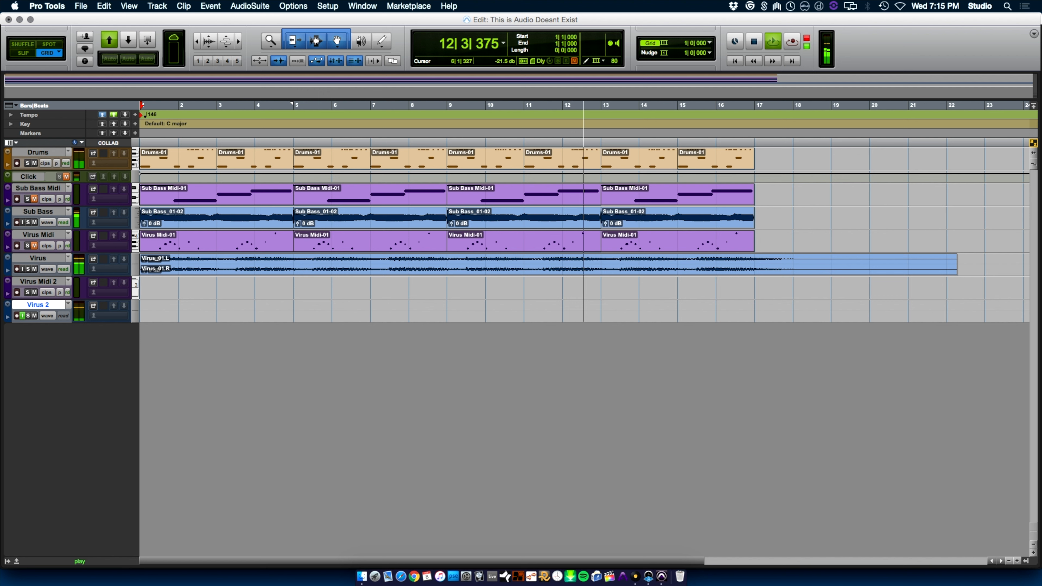
key(space)
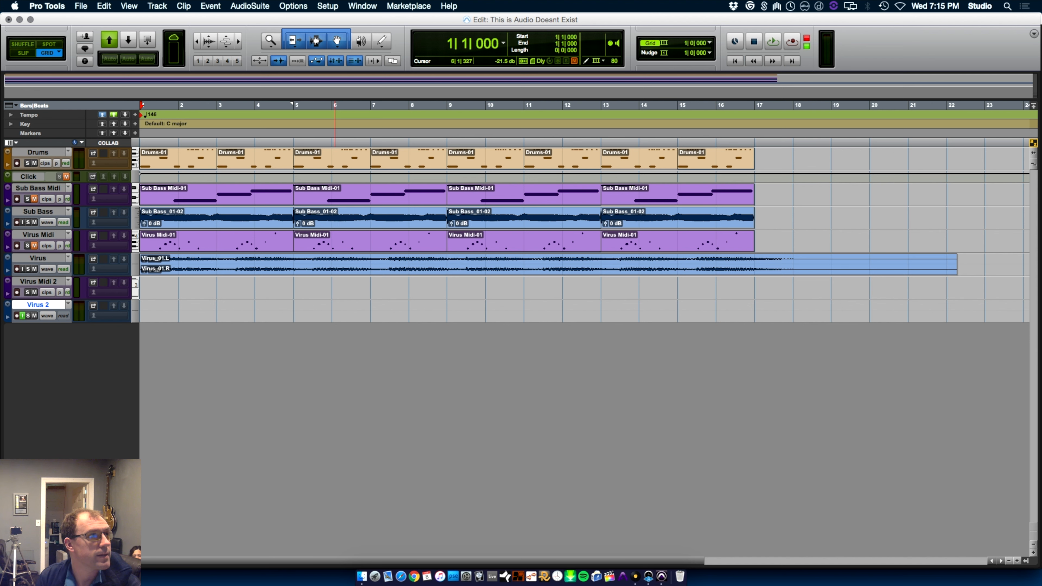
Change the key signature at bar 1 to G minor.
click(134, 124)
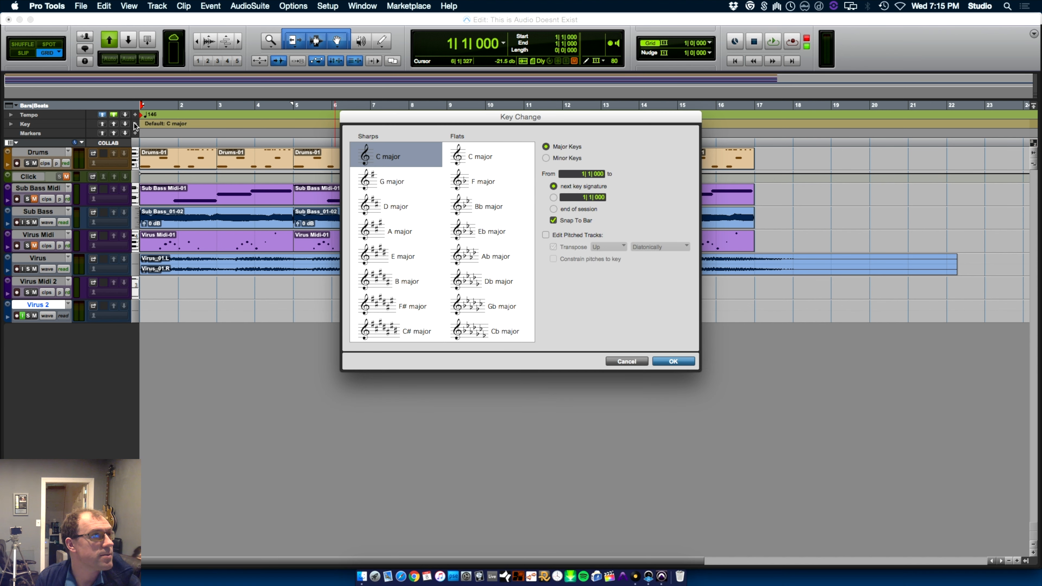
click(546, 158)
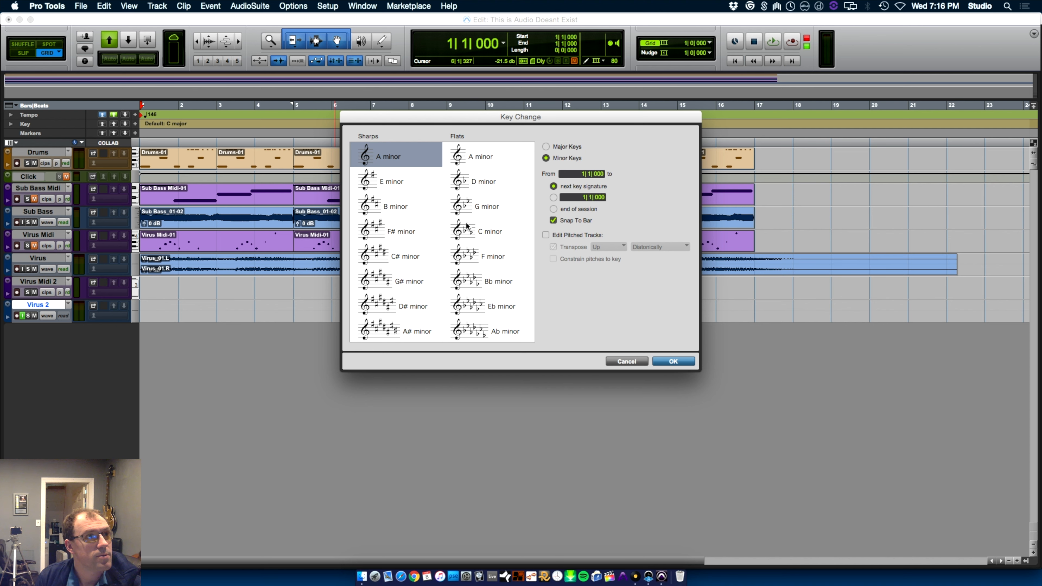
click(473, 209)
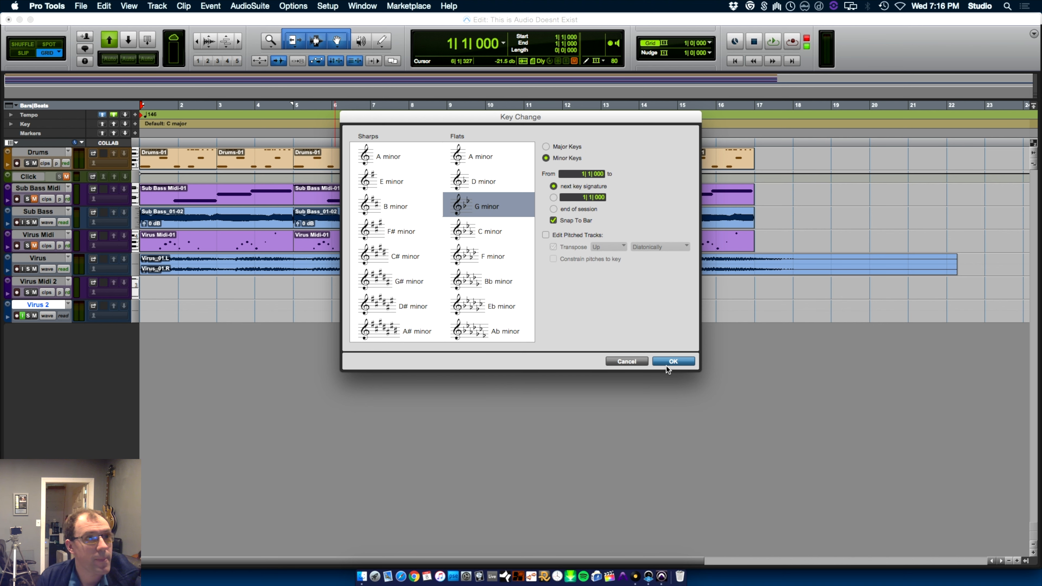
click(667, 362)
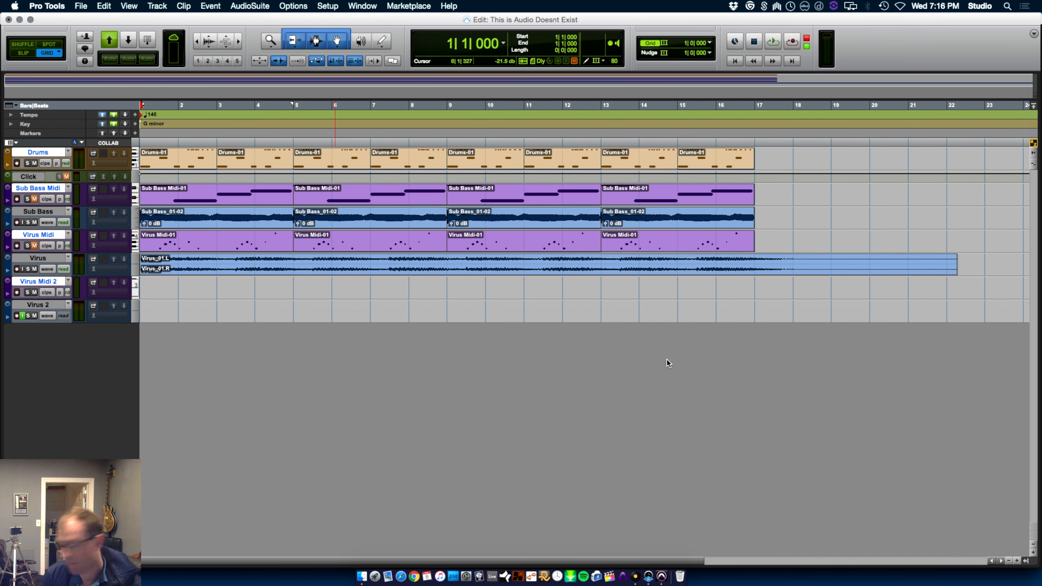
Record a sustained three-note chord at bar 5 on the Virus Midi 2 track, starting the recording from bar 1.
key(super+space)
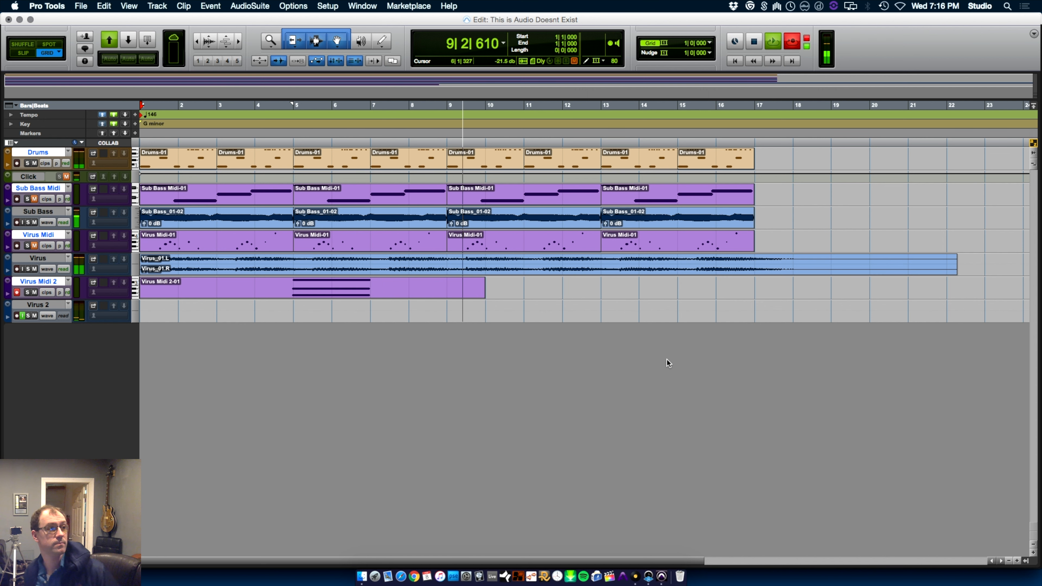
key(space)
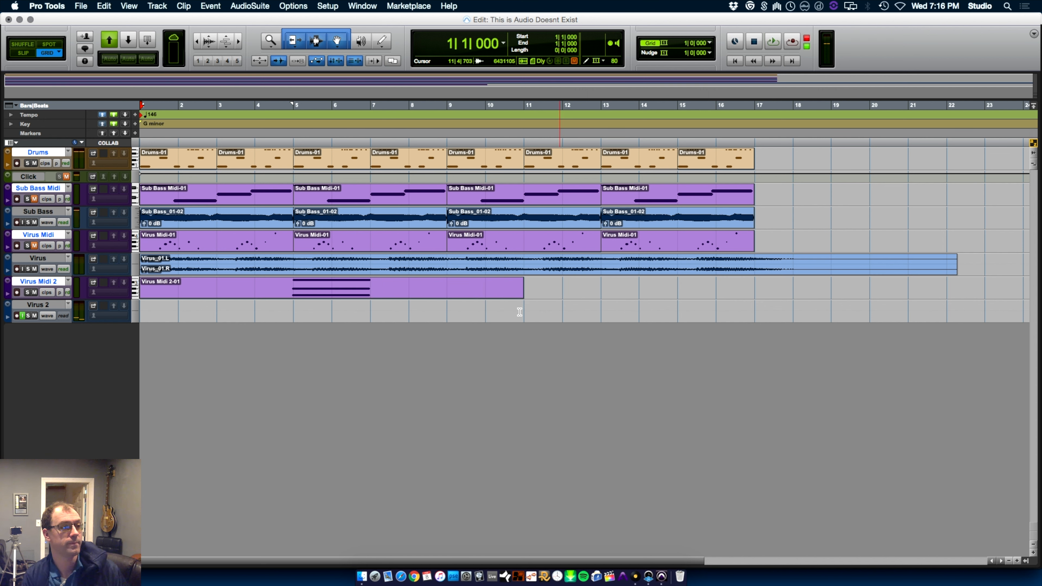
Quantize the Virus Midi 2 chord to 1/16 notes with 42% swing and adjust its notes to span from bar 5 to bar 7.
double_click(316, 293)
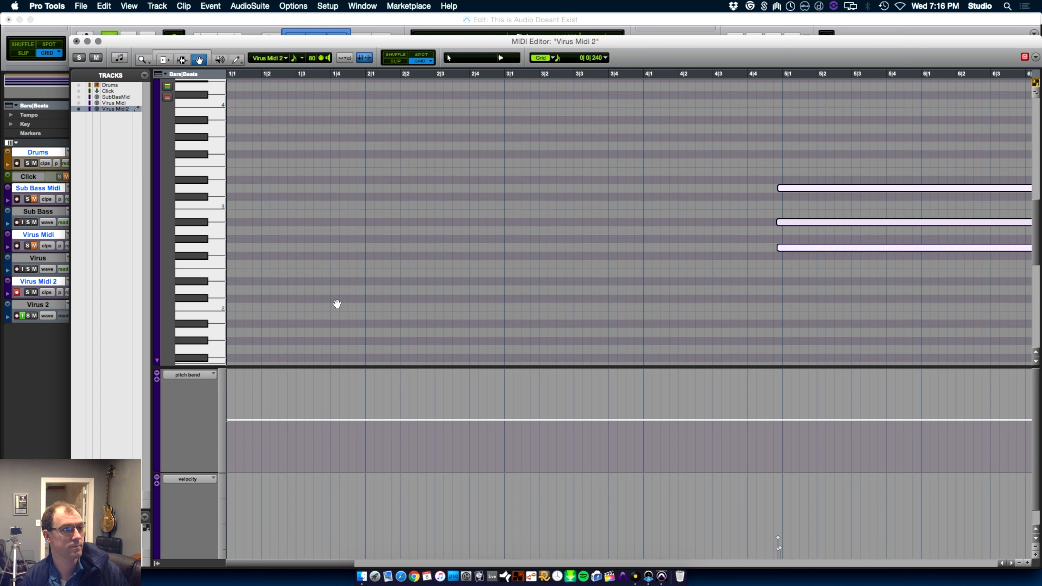
key(alt+0)
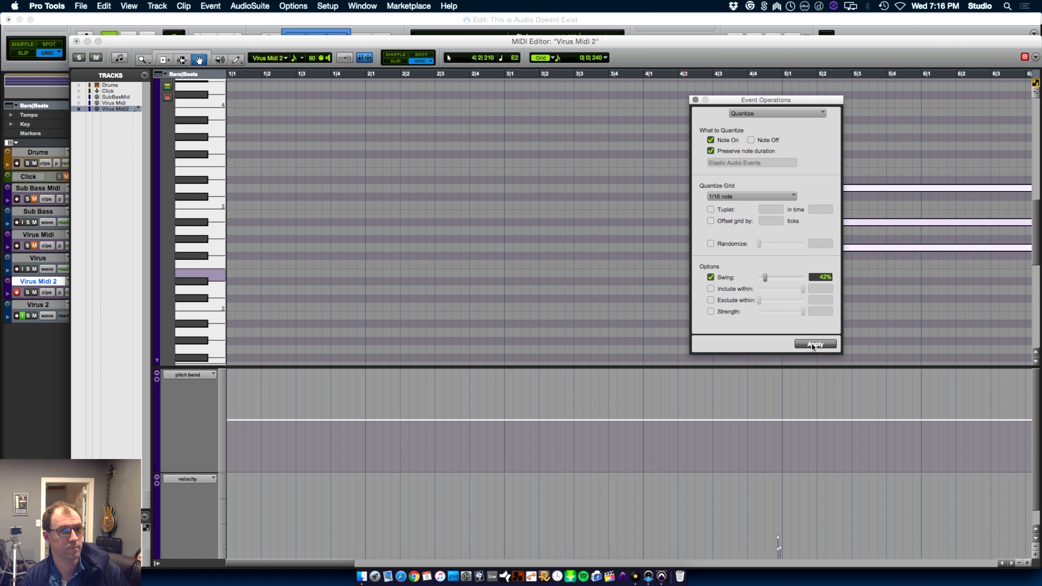
click(695, 100)
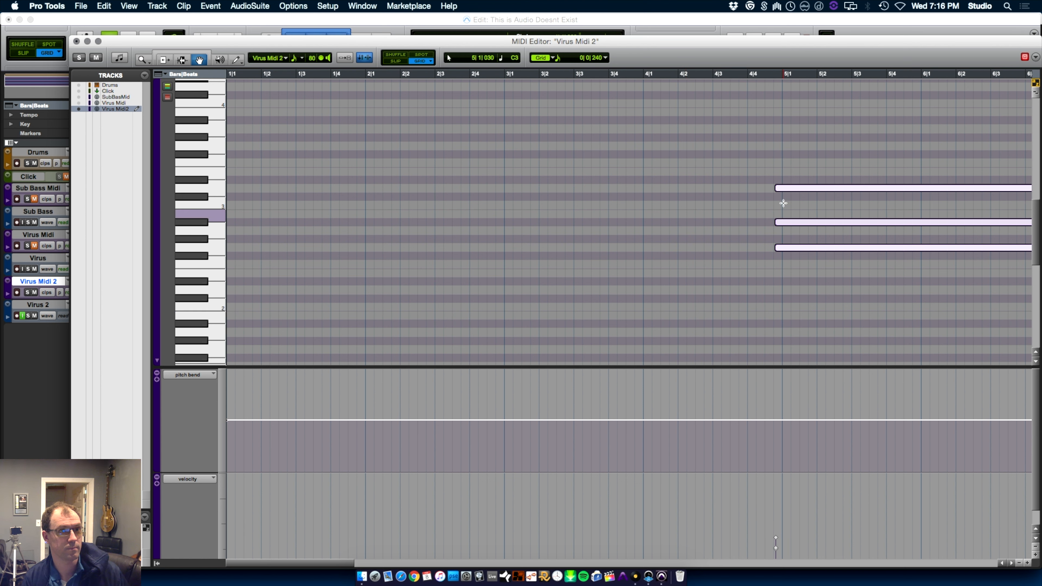
drag(781, 190, 791, 190)
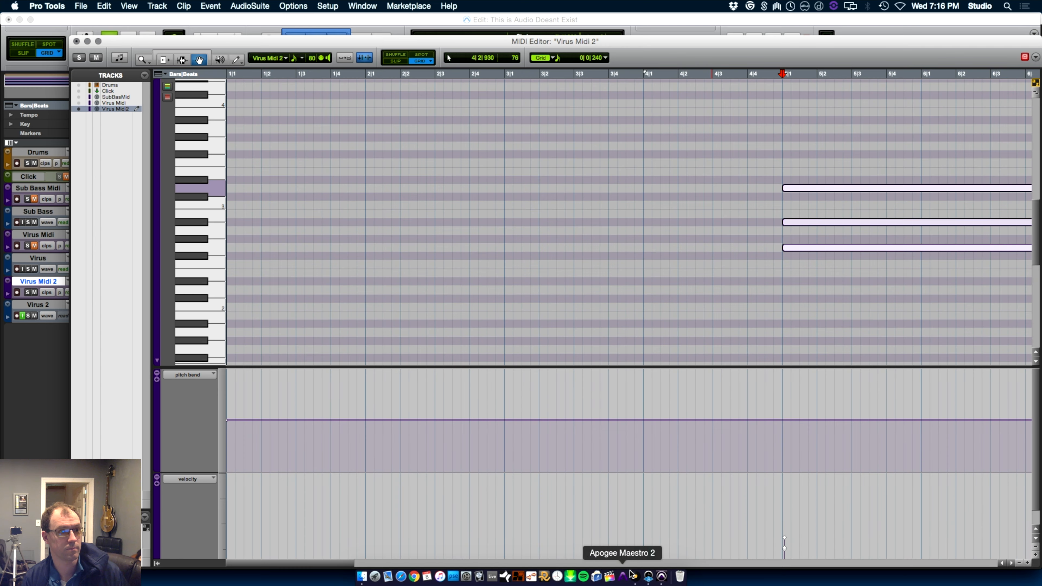
drag(336, 560, 421, 561)
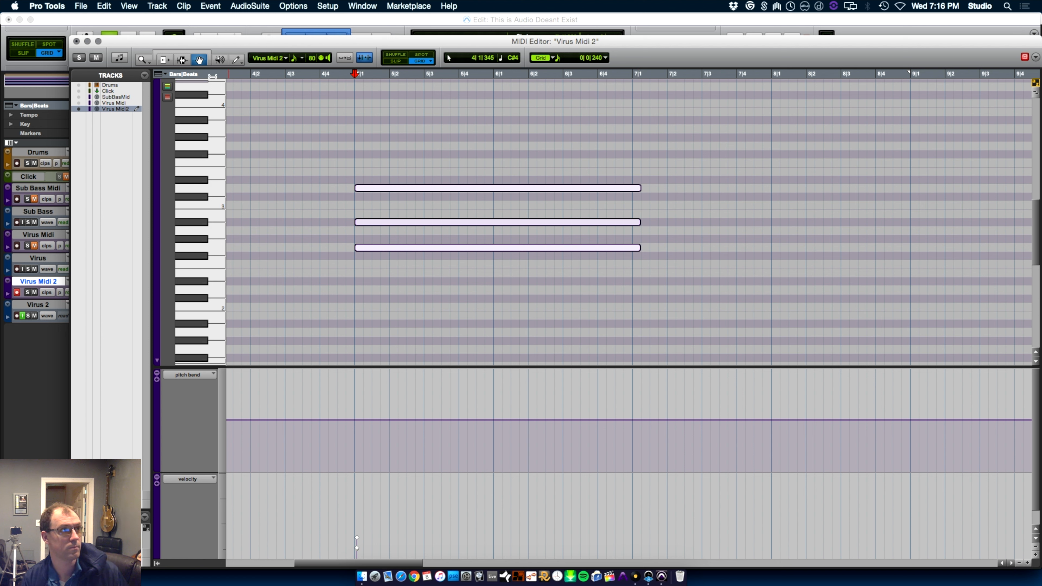
click(180, 55)
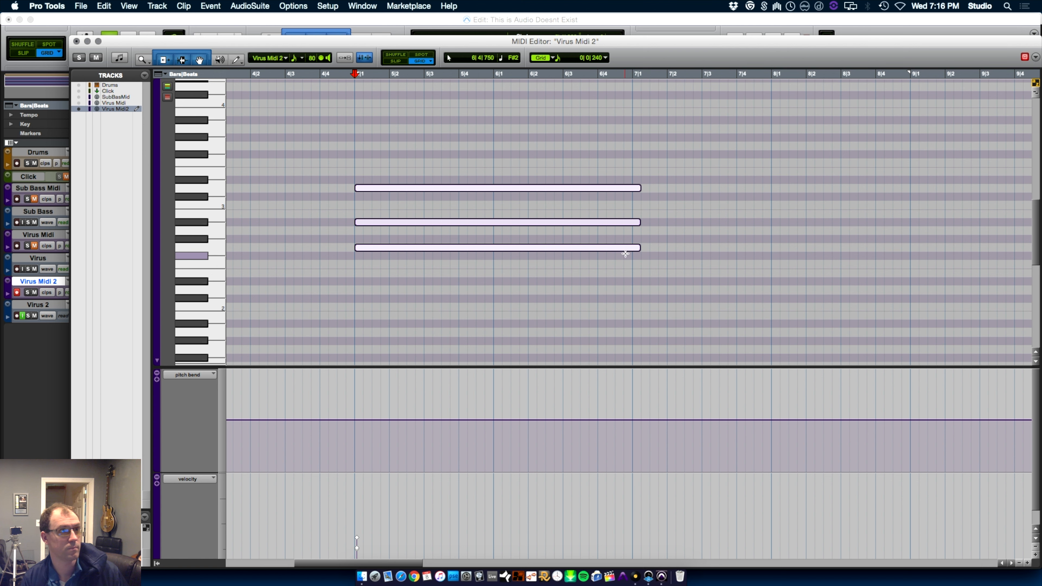
Play back the edited chord from bar 5 with the other tracks and close the MIDI Editor.
key(space)
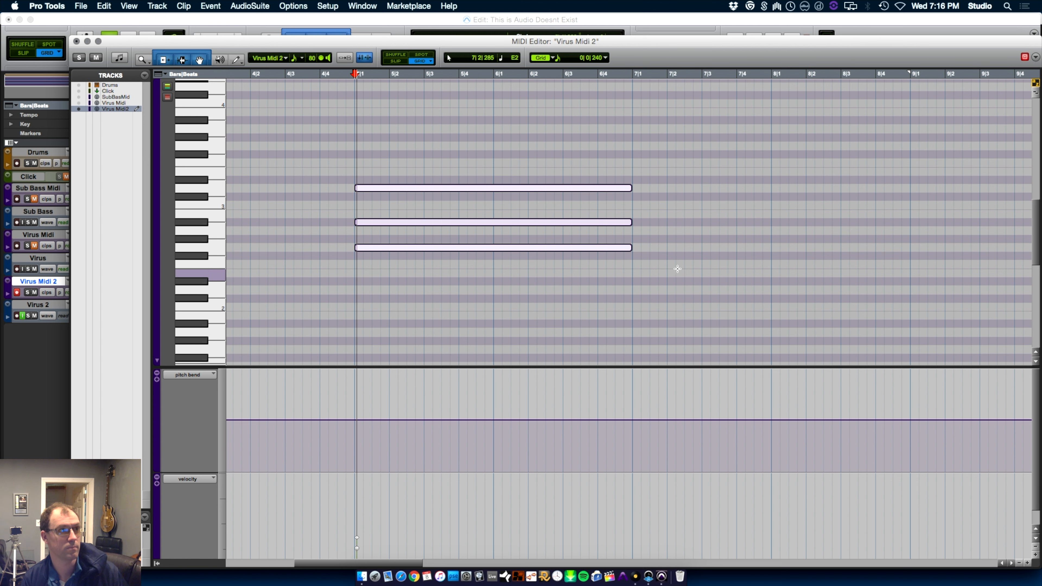
key(super+w)
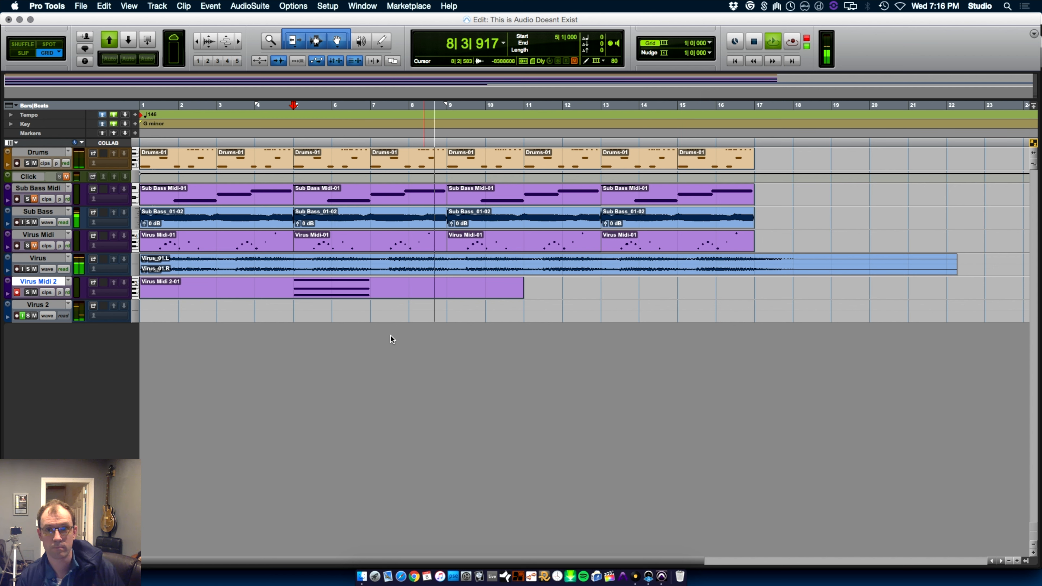
key(space)
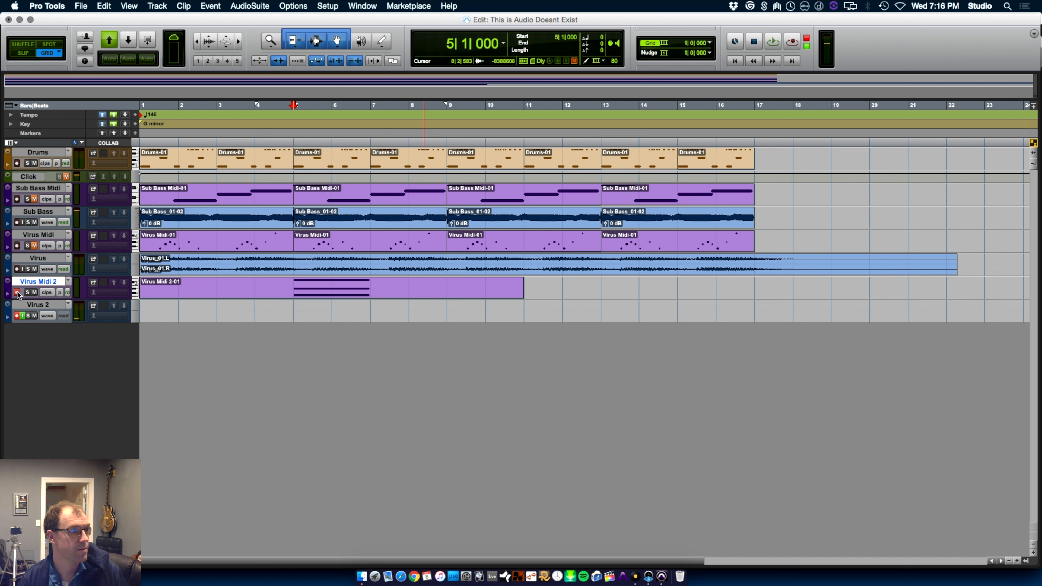
Record the Virus Midi 2 chord as audio on the Virus 2 track, starting from bar 4.
click(257, 318)
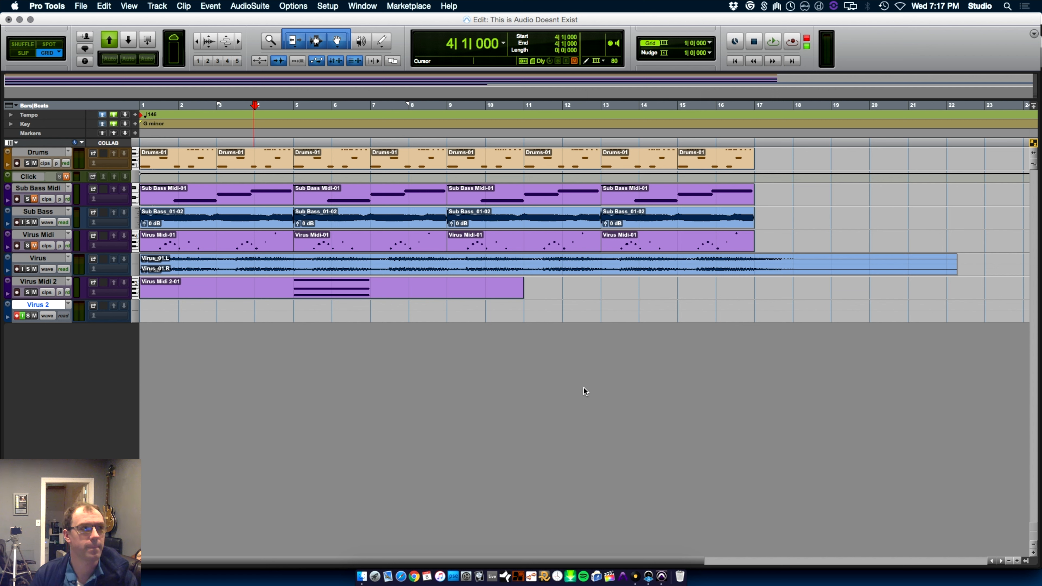
key(super+space)
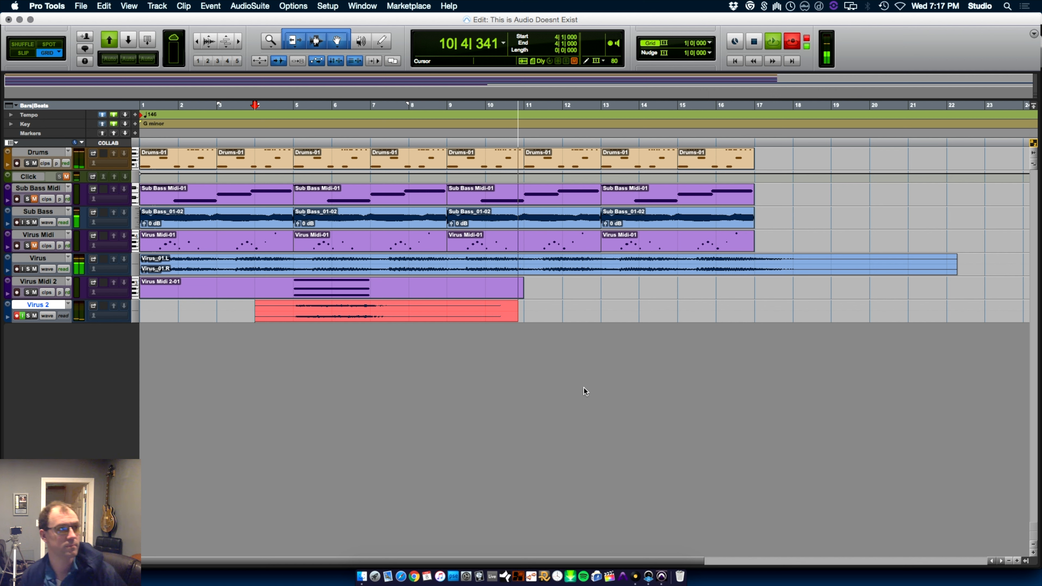
key(space)
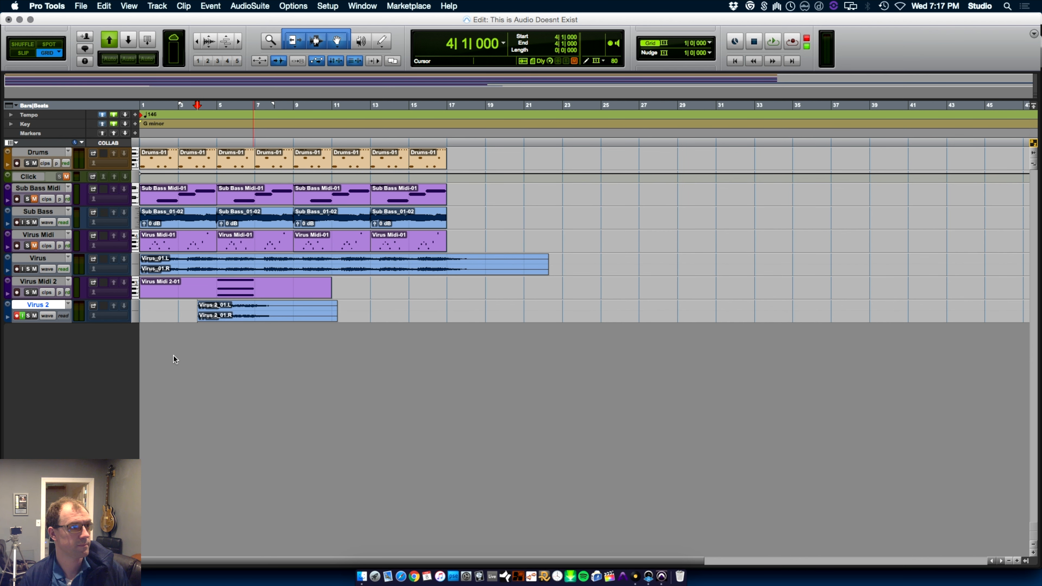
Enlarge the Virus 2 track and trim the start of its audio clip to bar 5.
key(super+bracketright)
key(super+bracketleft)
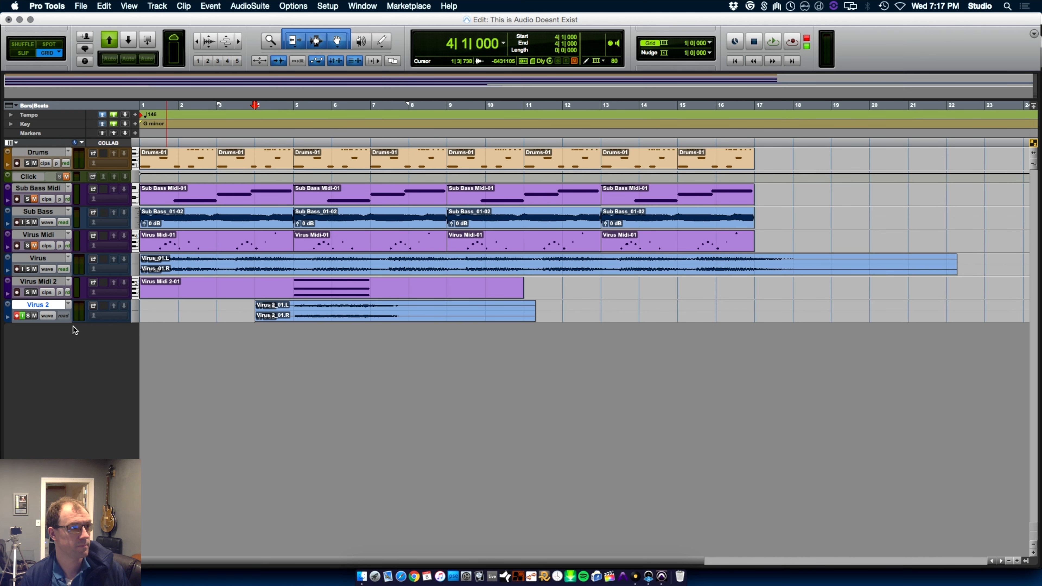
drag(45, 322, 48, 396)
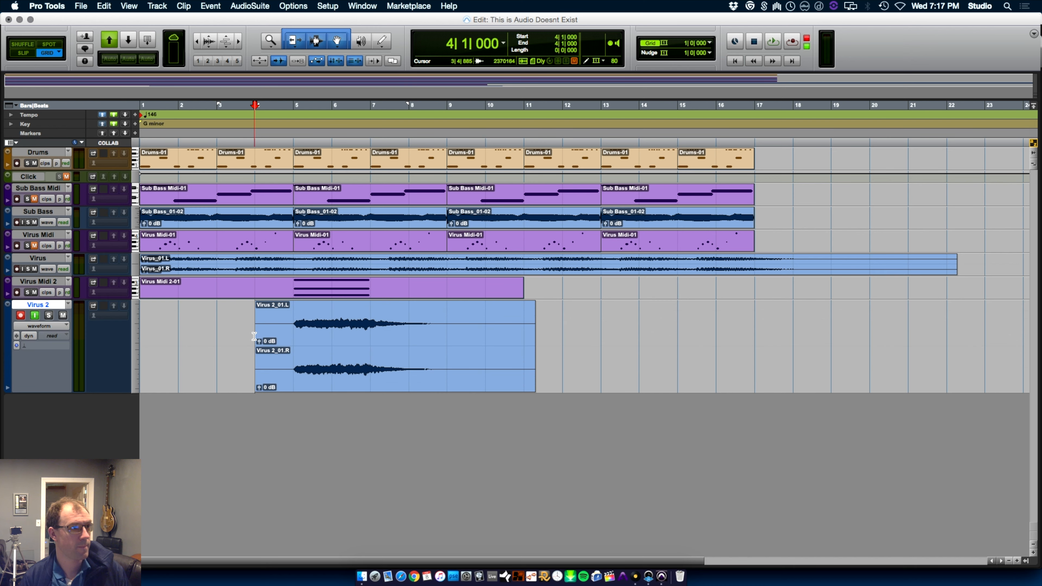
key(shift+r)
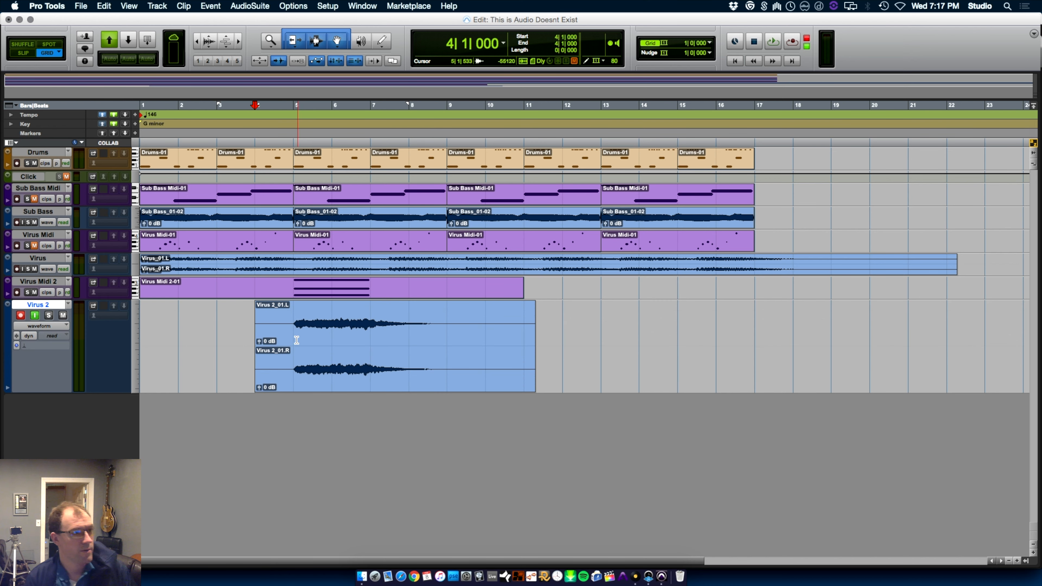
Trim the lead-in of the Virus 2 clip to 5|1|059 in Slip mode and move the clip back to bar 5 in Grid mode.
key(super+bracketright)
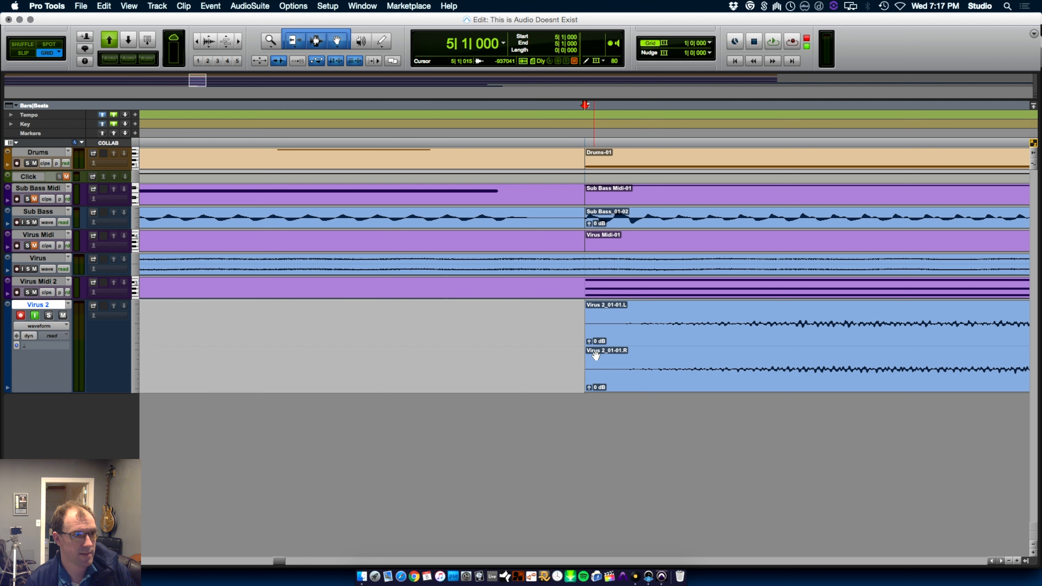
key(F2)
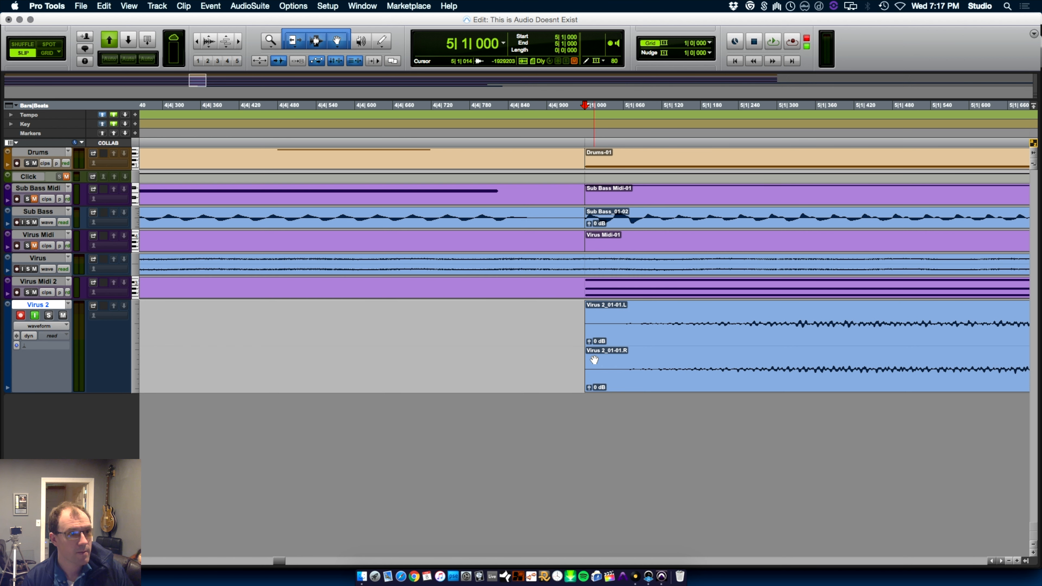
drag(590, 353, 623, 353)
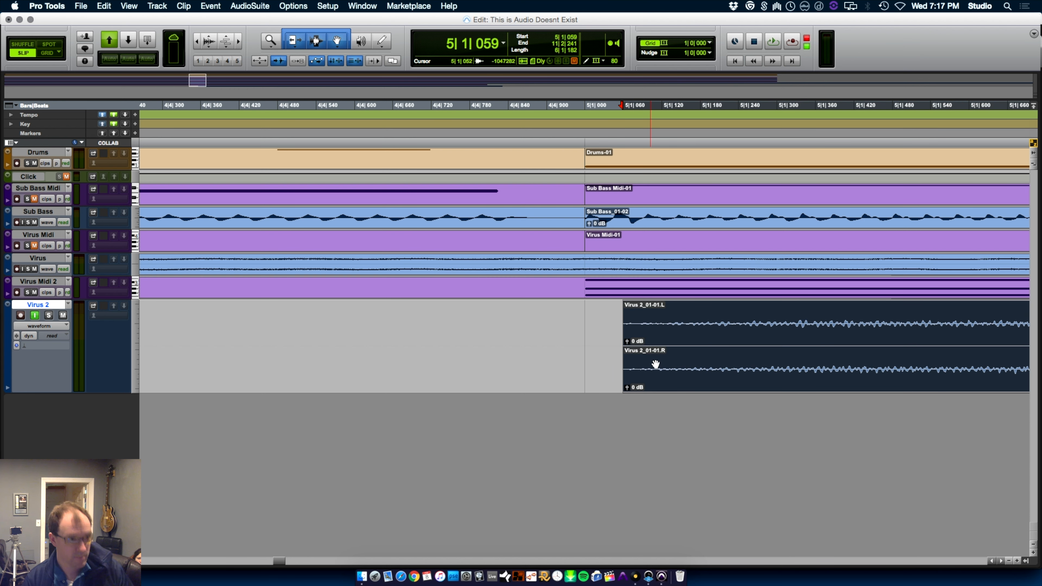
key(F4)
drag(672, 388, 639, 386)
key(super+bracketleft)
key(super+bracketleft)
key(super+bracketleft)
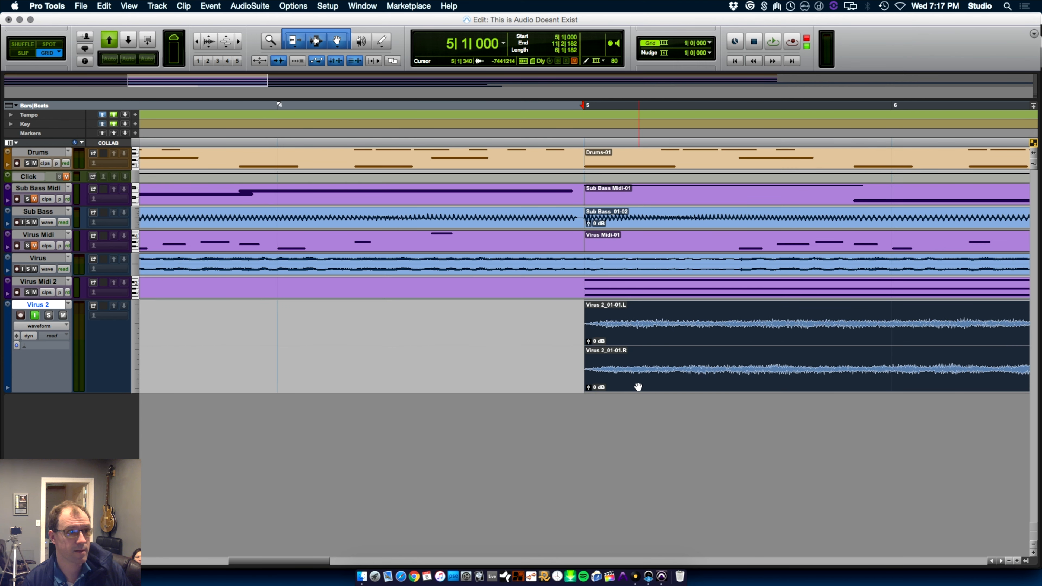
key(super+bracketleft)
key(super+bracketleft)
key(super+bracketleft)
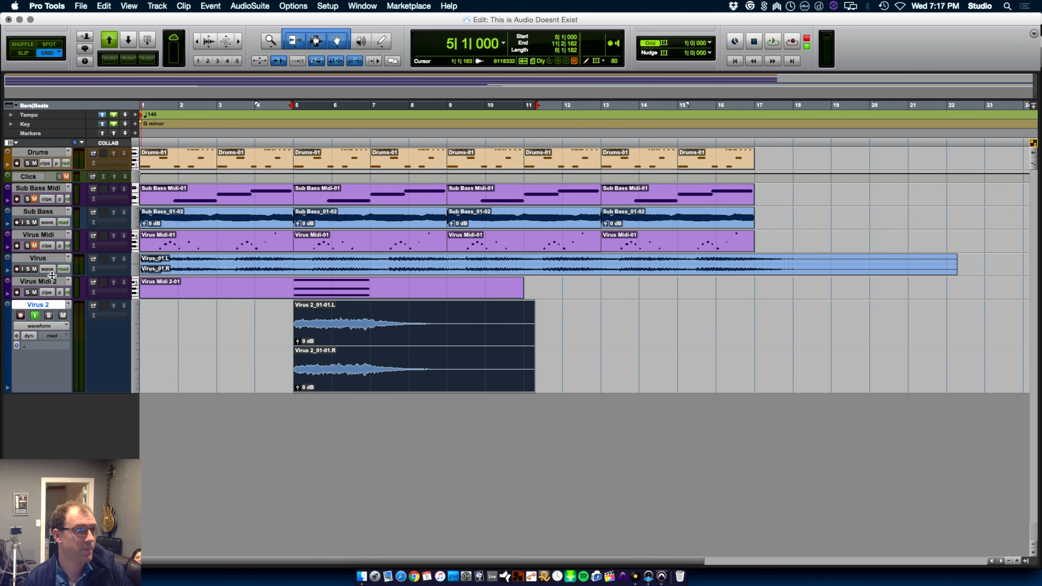
Enlarge the Virus track and, with the grid set to 1/4 note, trim the start of its audio clip to 1|3|000.
drag(49, 276, 49, 380)
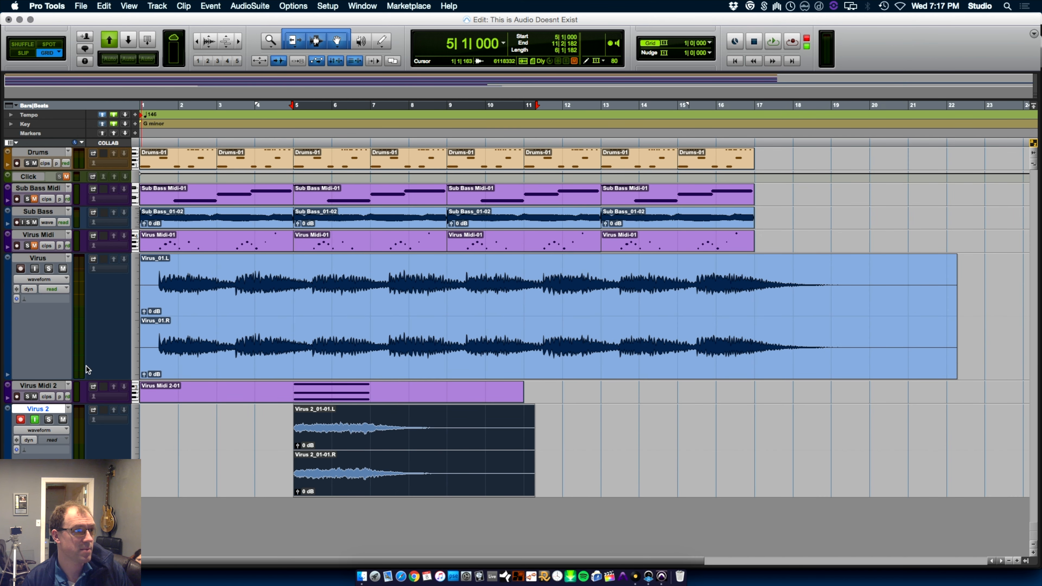
key(super+bracketright)
key(super+bracketright)
key(super+bracketright)
key(Return)
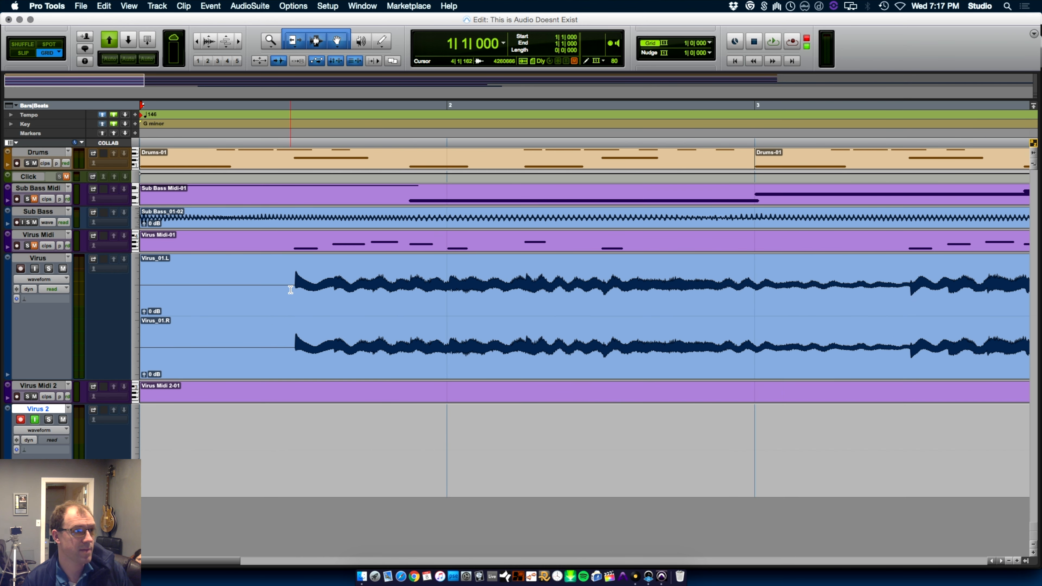
key(super+bracketright)
key(super+bracketright)
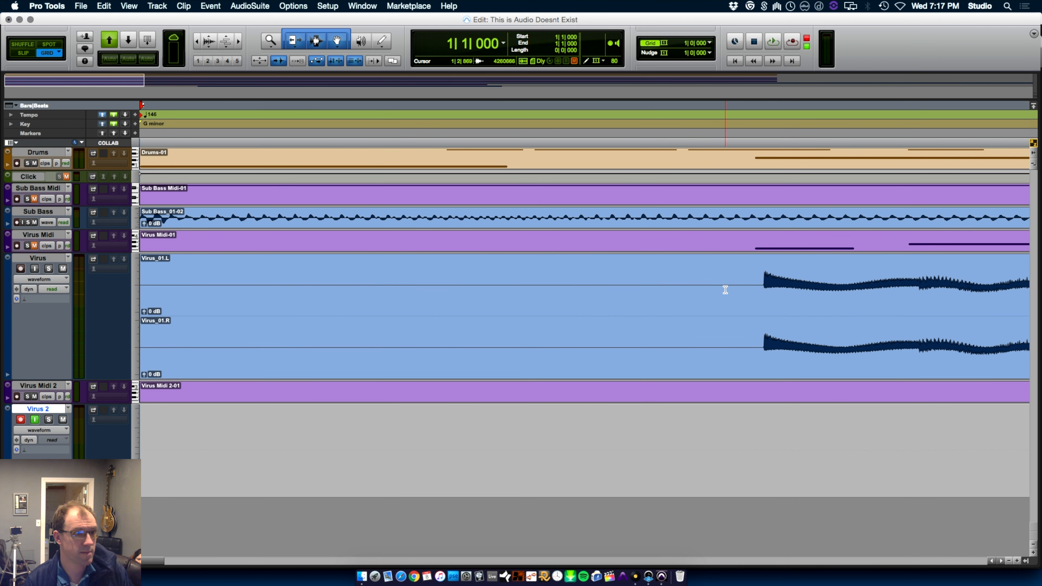
click(710, 42)
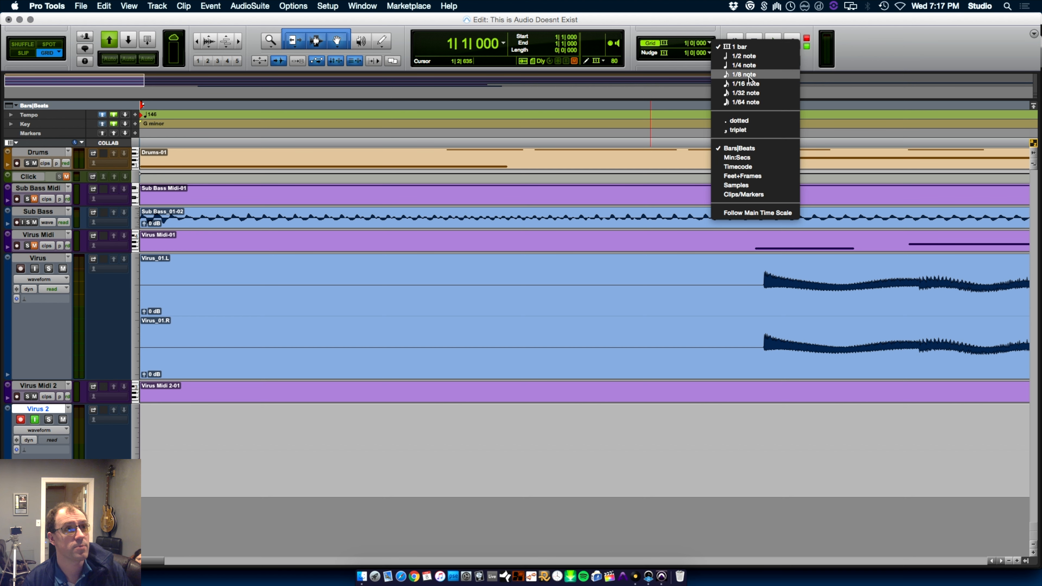
click(753, 65)
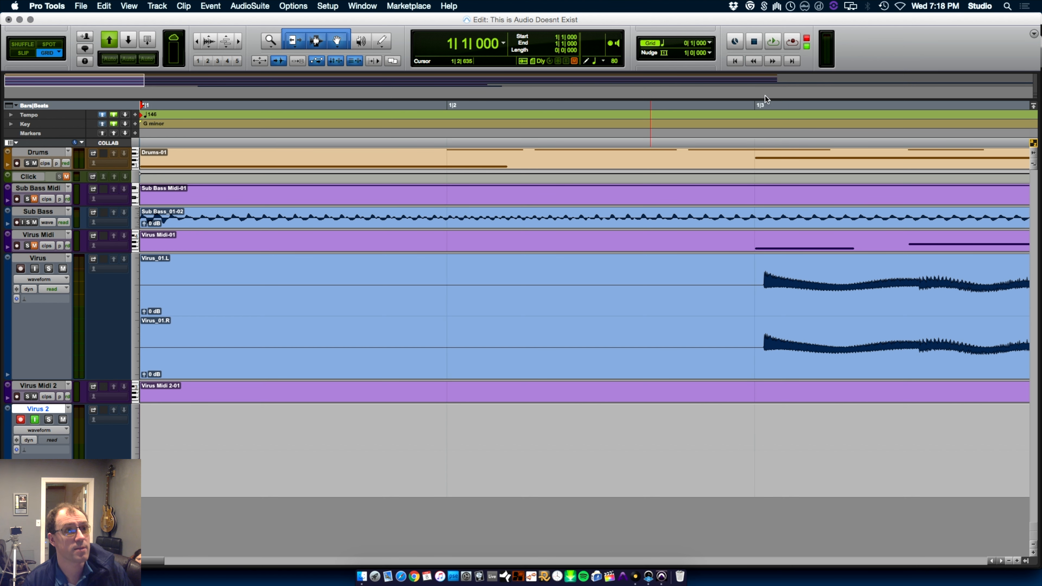
click(753, 283)
key(a)
In Slip mode, trim the start of the Virus audio clip to the waveform's onset at 1|3|030.
key(super+bracketright)
key(super+bracketright)
key(super+bracketright)
key(super+bracketright)
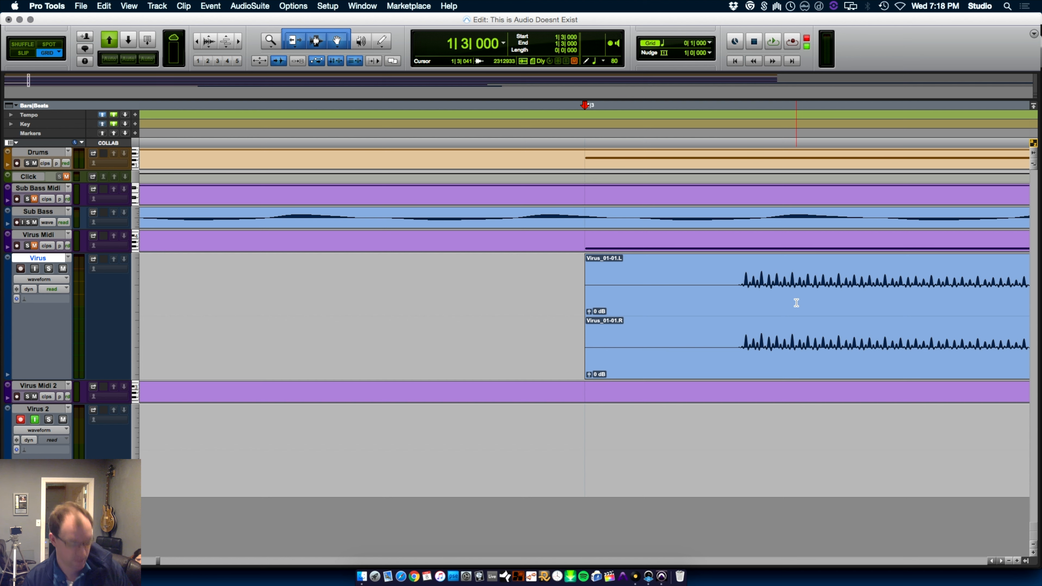
key(F2)
click(741, 285)
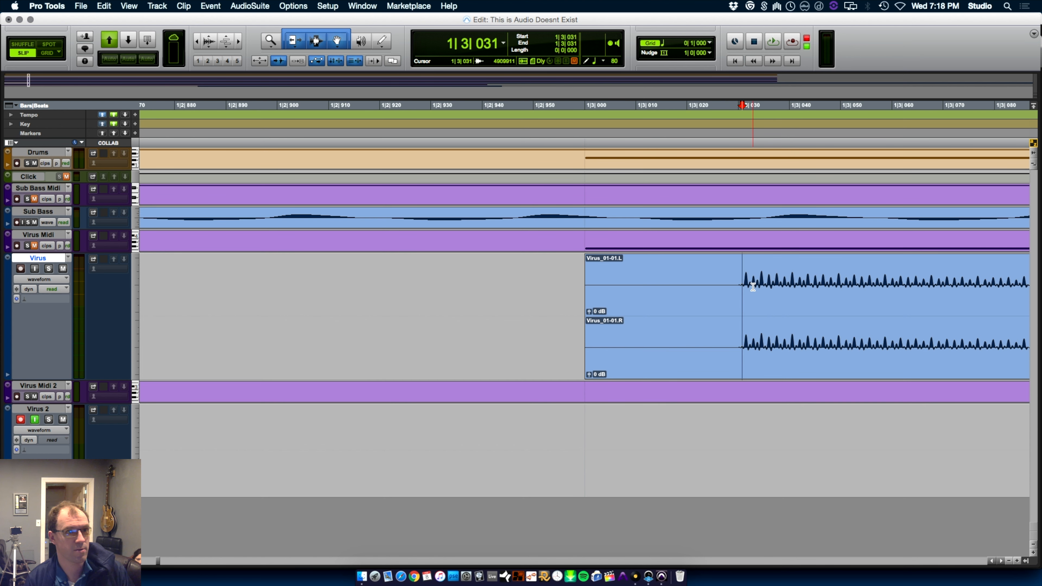
key(super+bracketright)
key(super+bracketright)
key(super+bracketright)
key(super+bracketright)
key(super+bracketright)
key(super+bracketleft)
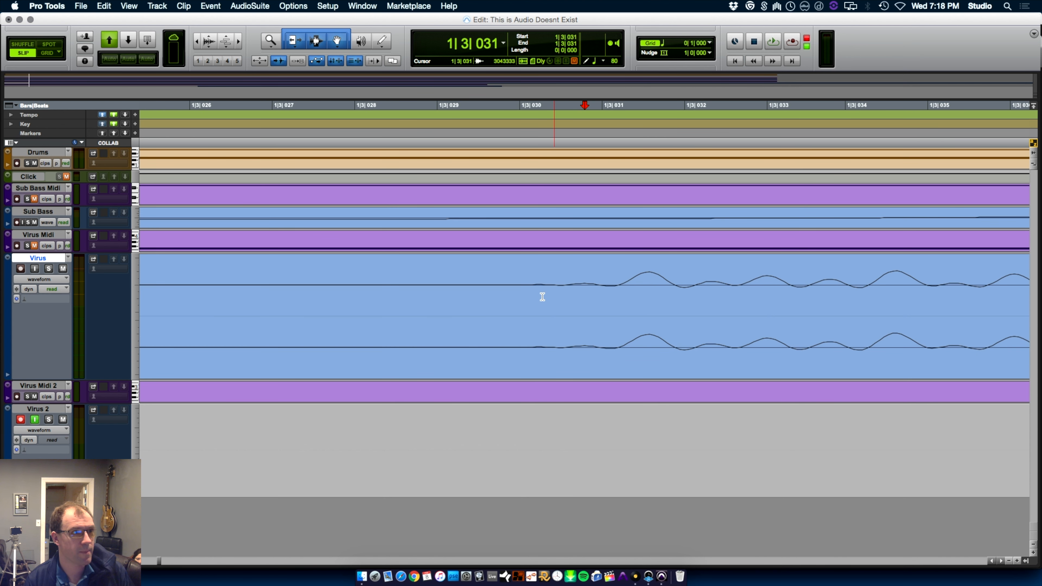
key(a)
Move the trimmed Virus audio clip in Grid mode so that it starts at 1|3|000.
key(super+bracketleft)
key(super+bracketleft)
key(super+bracketleft)
key(super+bracketleft)
key(super+bracketleft)
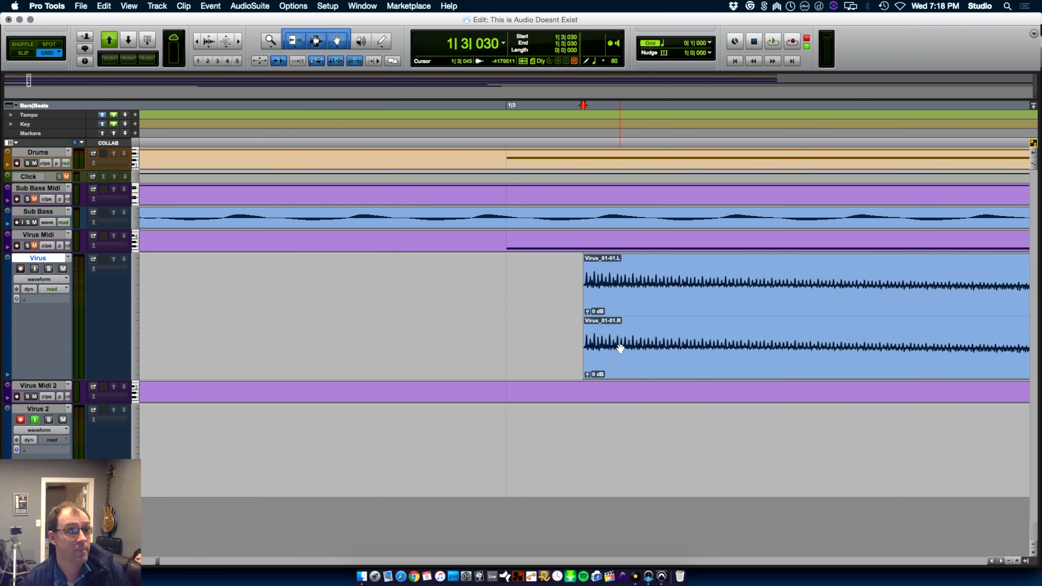
drag(615, 317, 542, 348)
key(super+bracketleft)
key(super+bracketleft)
key(super+bracketleft)
key(super+bracketleft)
key(super+bracketleft)
key(super+bracketleft)
key(super+bracketleft)
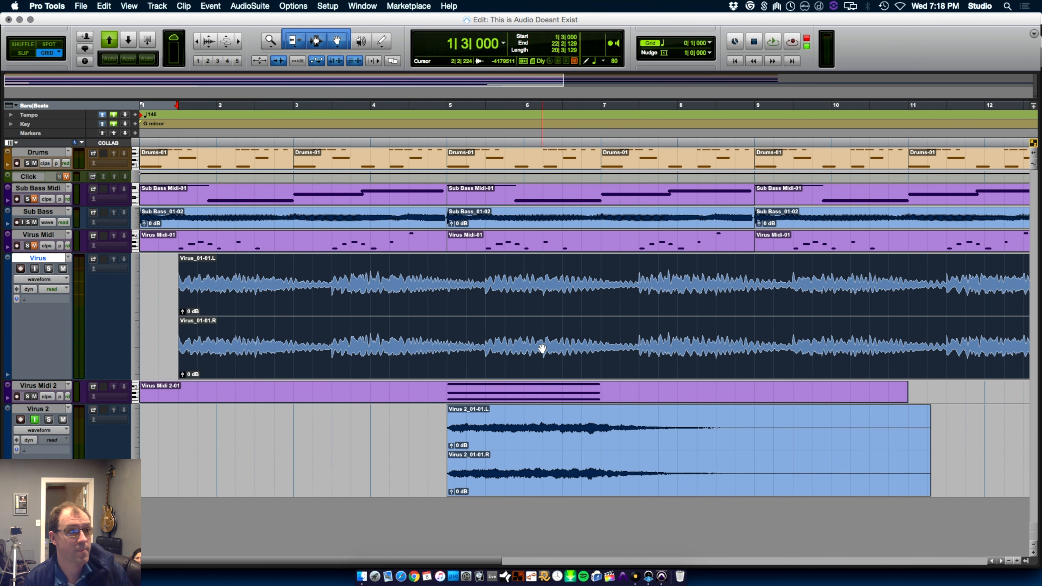
Return to the session start, mute Virus Midi 2 and turn off input monitoring on the Virus 2 track.
key(Return)
key(super+bracketleft)
key(super+bracketleft)
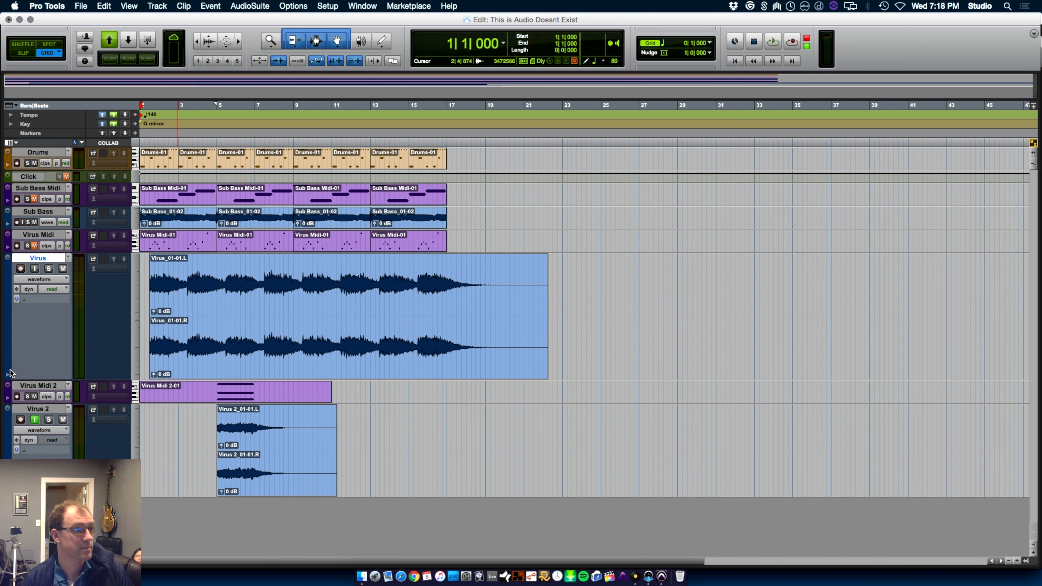
click(34, 419)
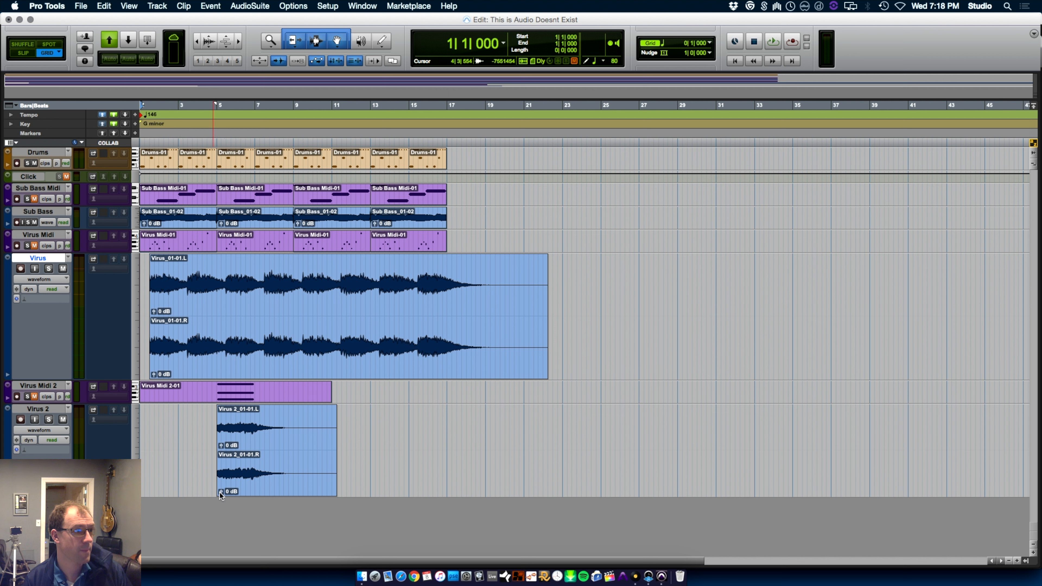
Move the Virus 2 audio clip so that it starts at bar 1.
drag(266, 455, 189, 456)
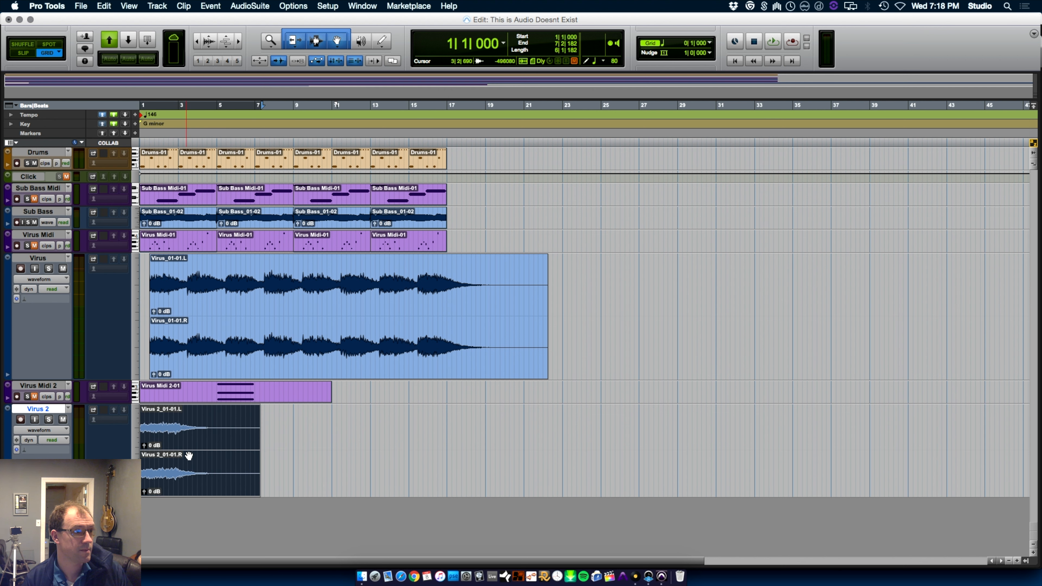
Trim the end of the Virus 2 audio clip to bar 5 and duplicate the four-bar clip three times up to bar 17.
drag(255, 471, 216, 469)
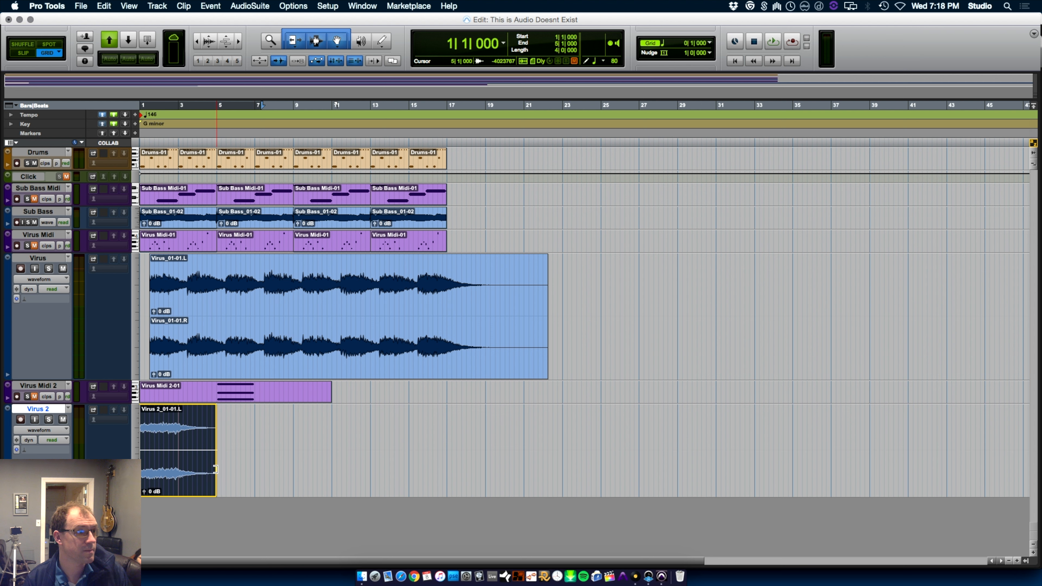
key(super+d)
key(super+d)
key(super+d)
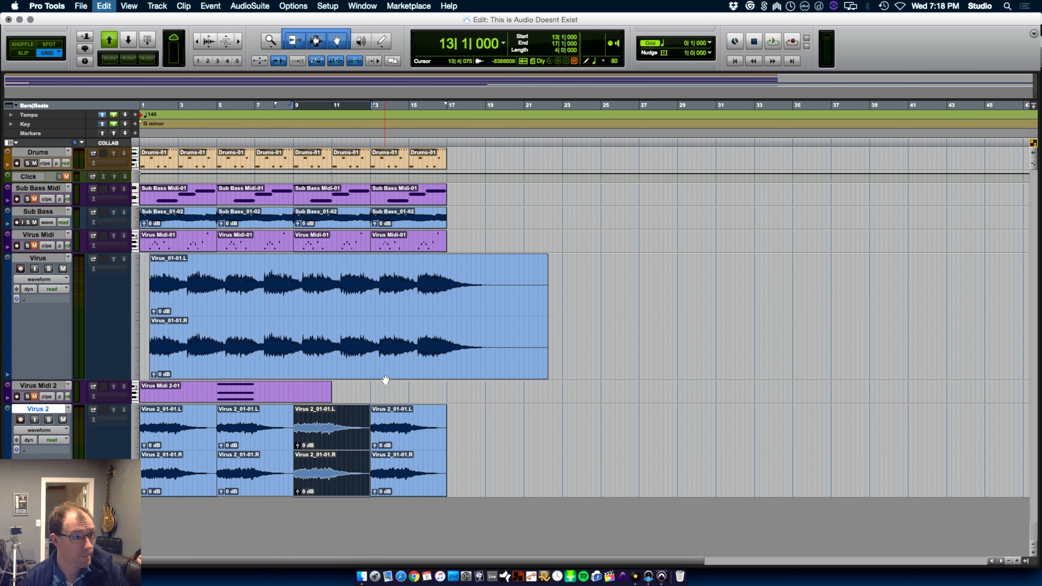
Play the session from the start and lower the Virus 2 fader to -20.1 dB in the Mix window.
key(Return)
key(space)
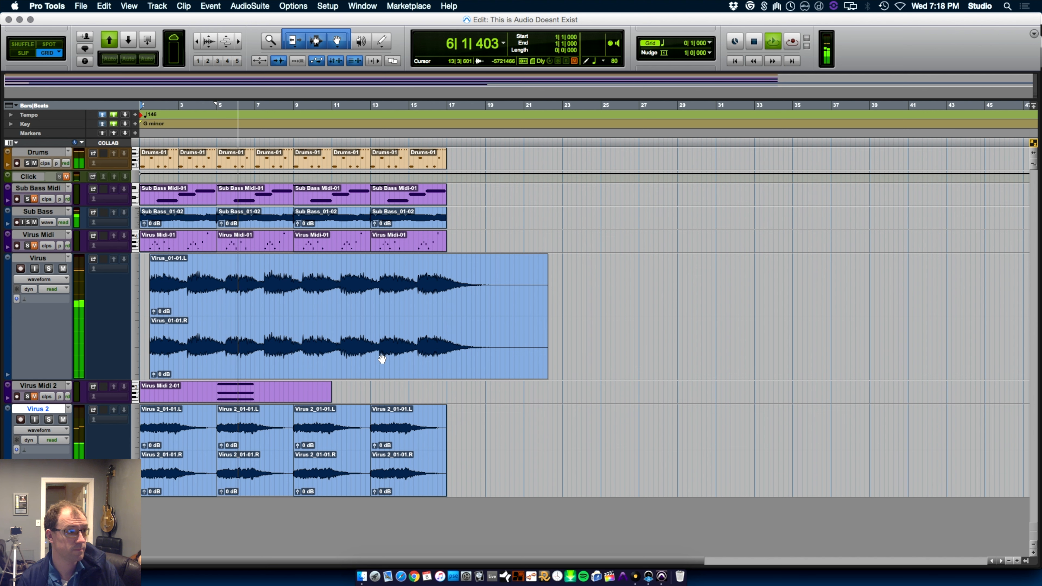
key(ctrl+equal)
key(super+equal)
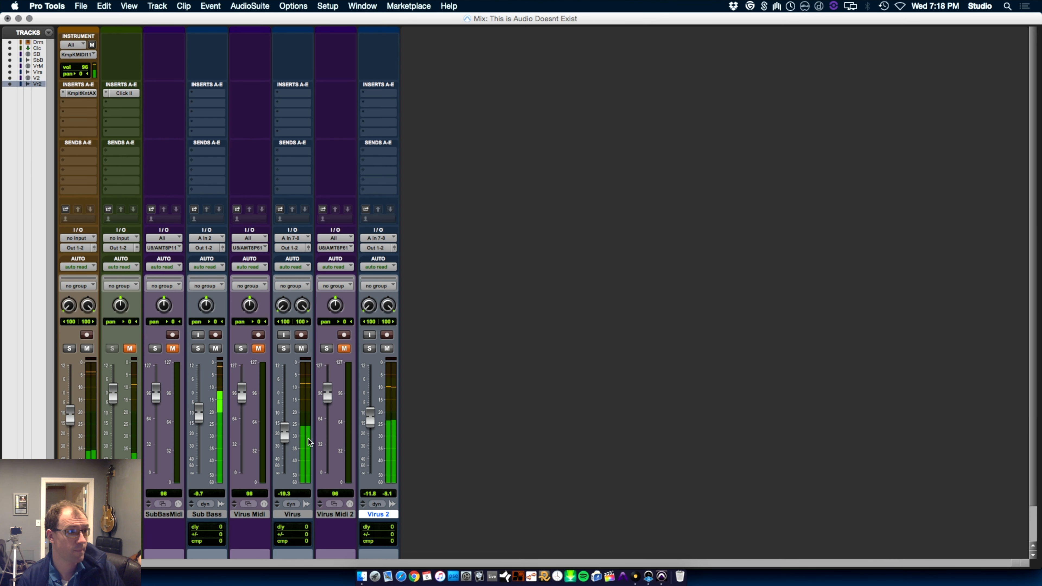
drag(370, 418, 371, 439)
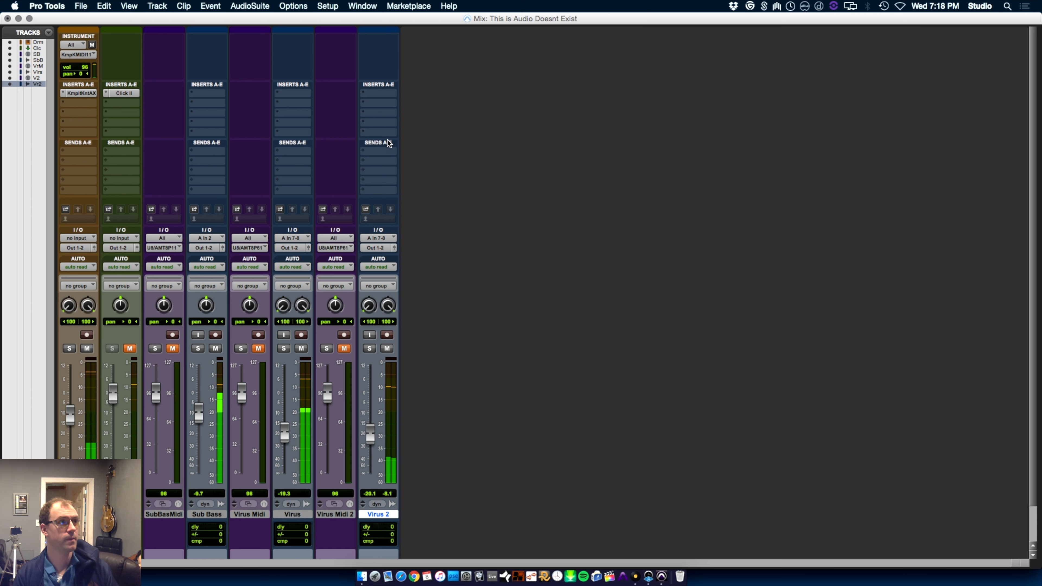
click(382, 91)
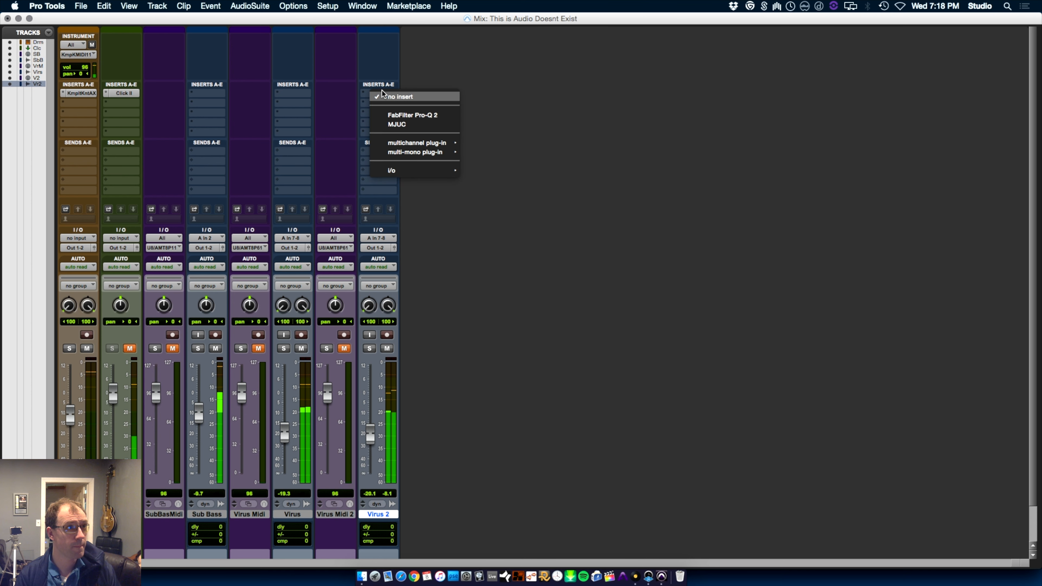
click(555, 123)
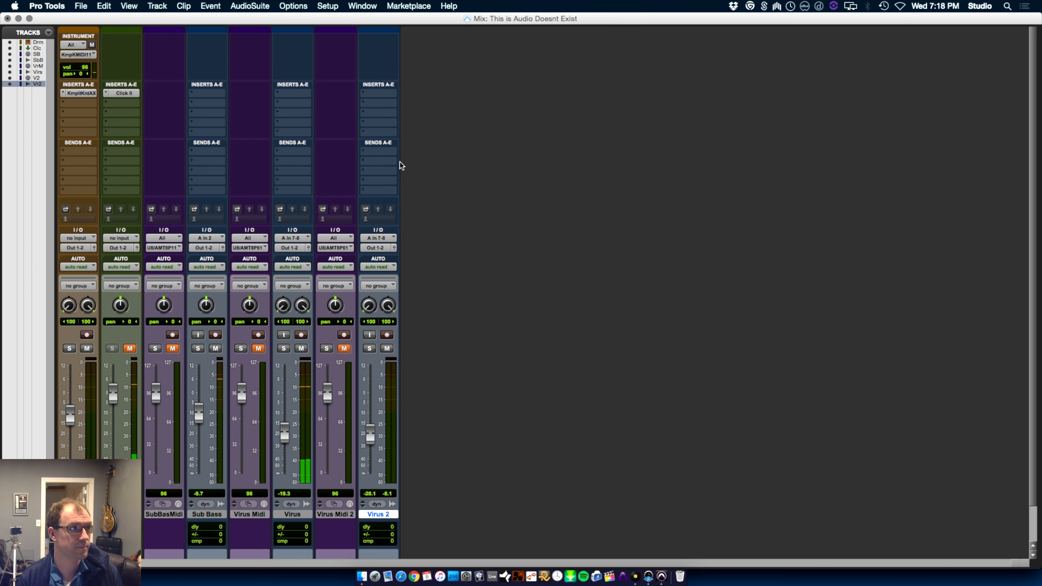
Return to the Edit window and reduce the Virus audio track's height to match the small tracks above it.
key(ctrl+equal)
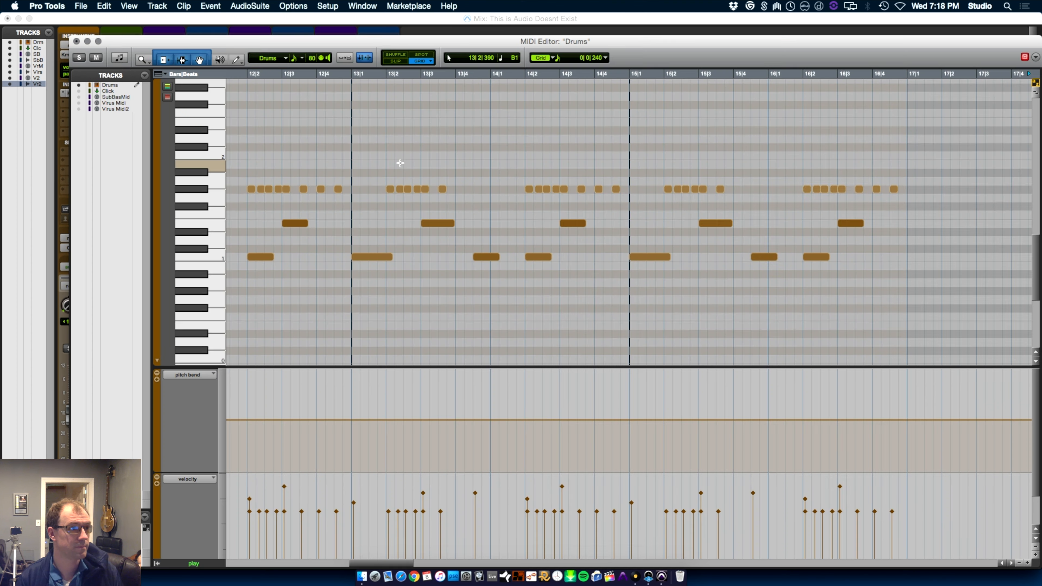
key(super+equal)
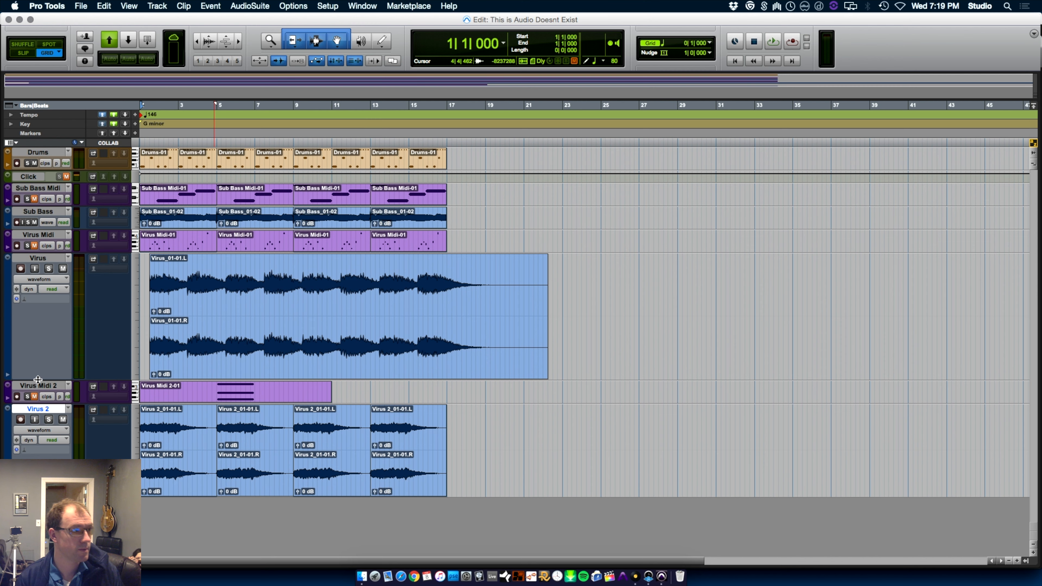
drag(38, 379, 36, 274)
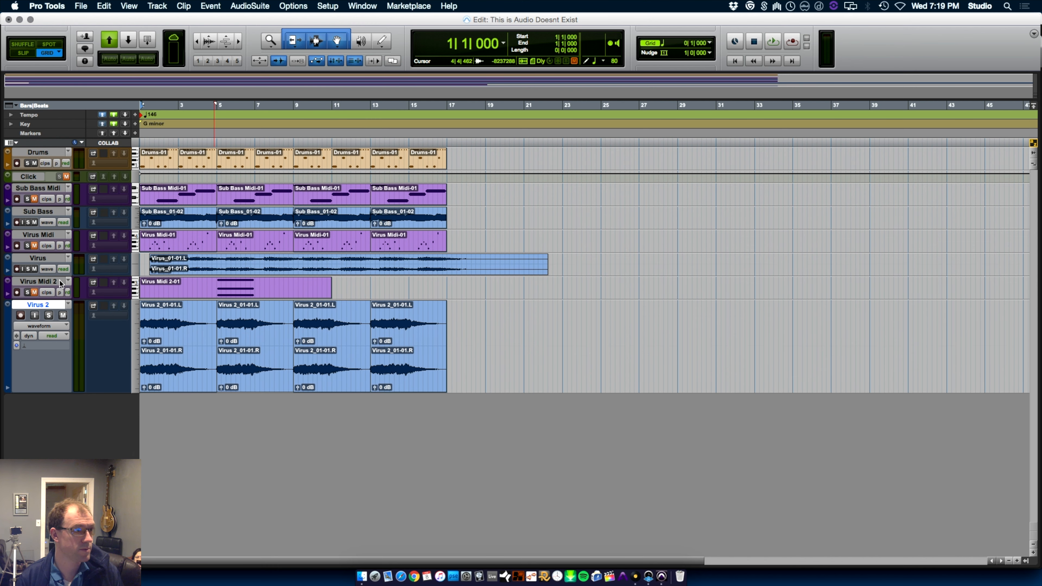
Insert Avid's multichannel EQ3 7-Band (stereo) plug-in in the first insert slot of the Virus 2 track.
key(super+equal)
key(super+equal)
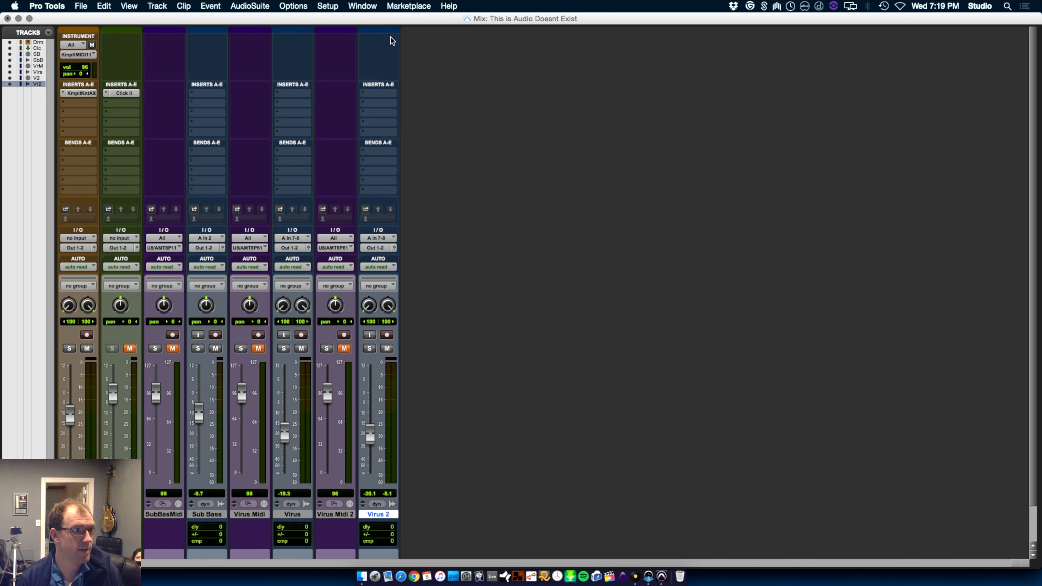
click(380, 91)
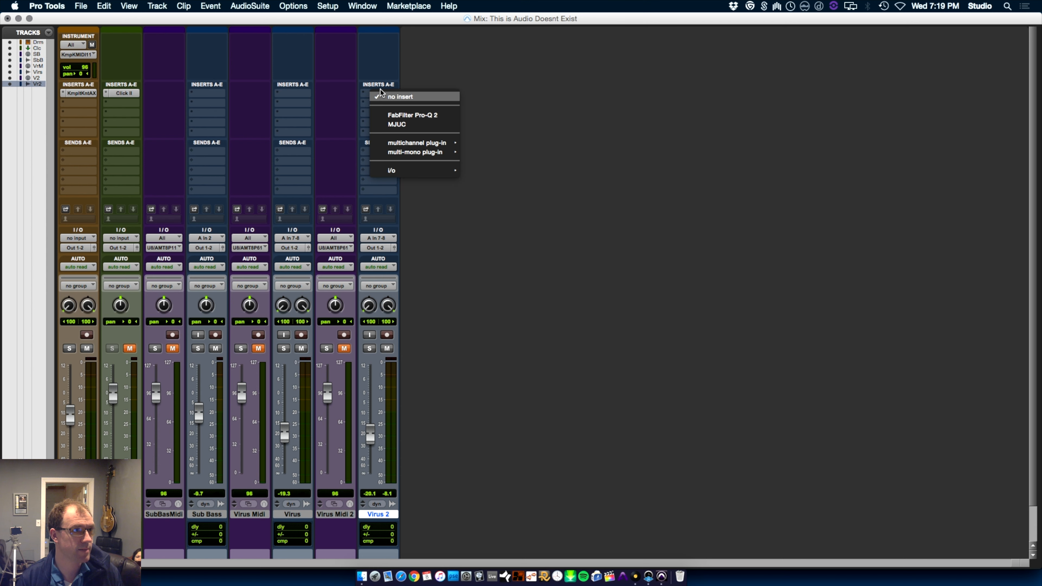
mouse_move(427, 143)
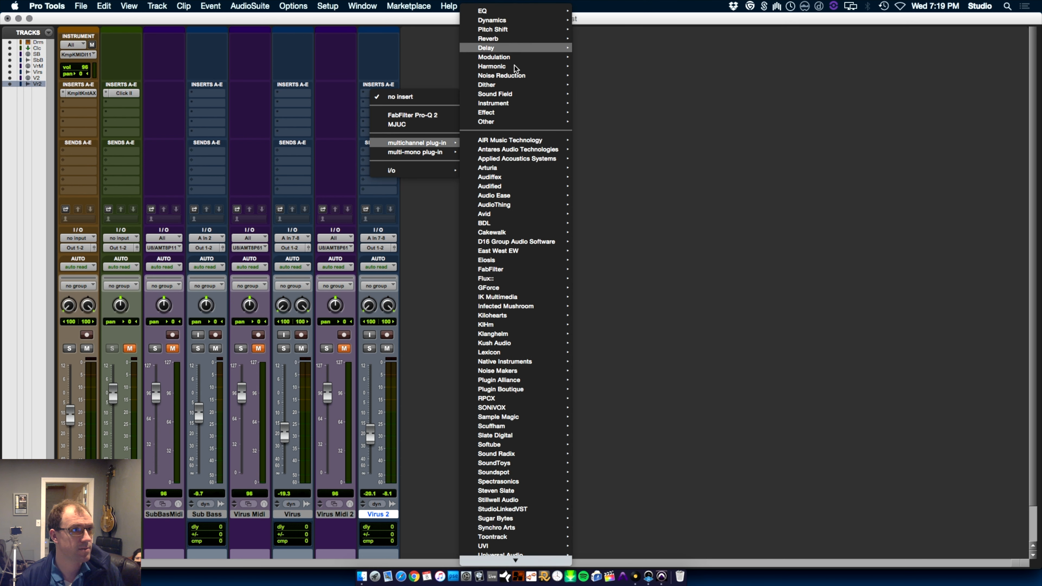
mouse_move(516, 216)
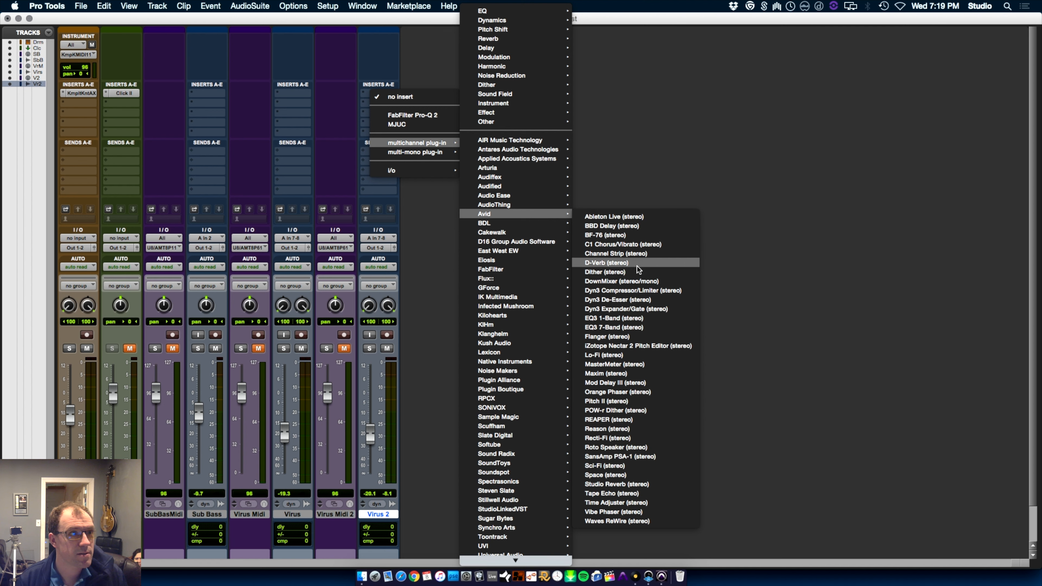
click(634, 328)
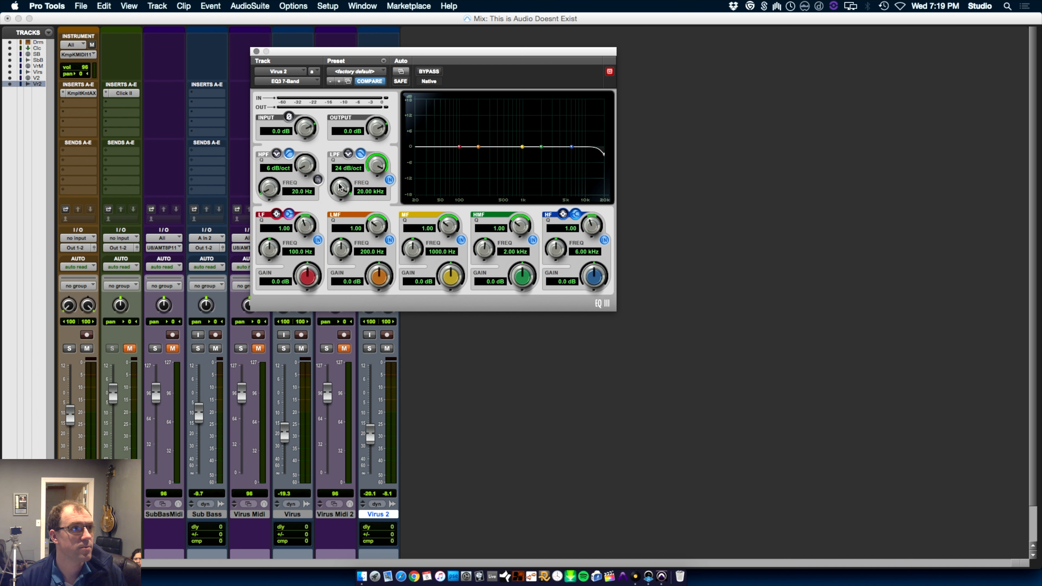
Set the Virus 2 EQ's low-pass filter to 360.5 Hz at 12 dB/oct and raise the track's fader to -17.4 dB.
drag(339, 187, 327, 300)
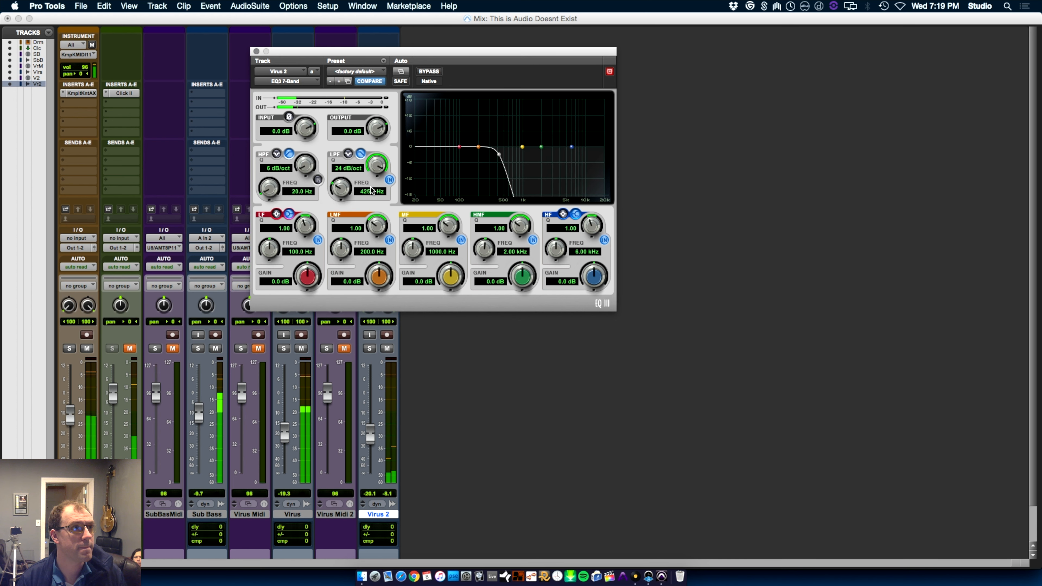
drag(374, 181, 338, 194)
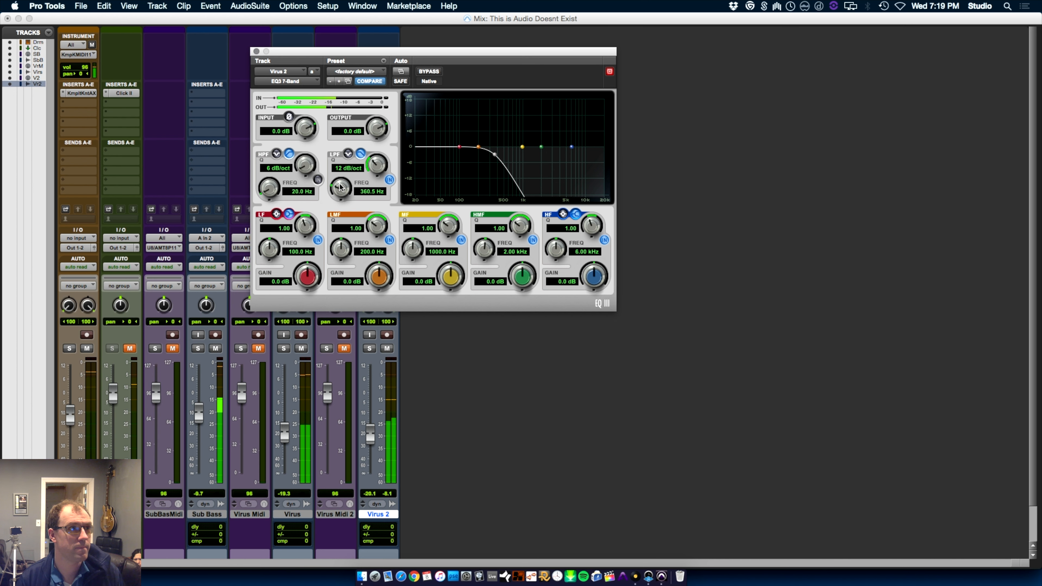
drag(366, 436, 367, 428)
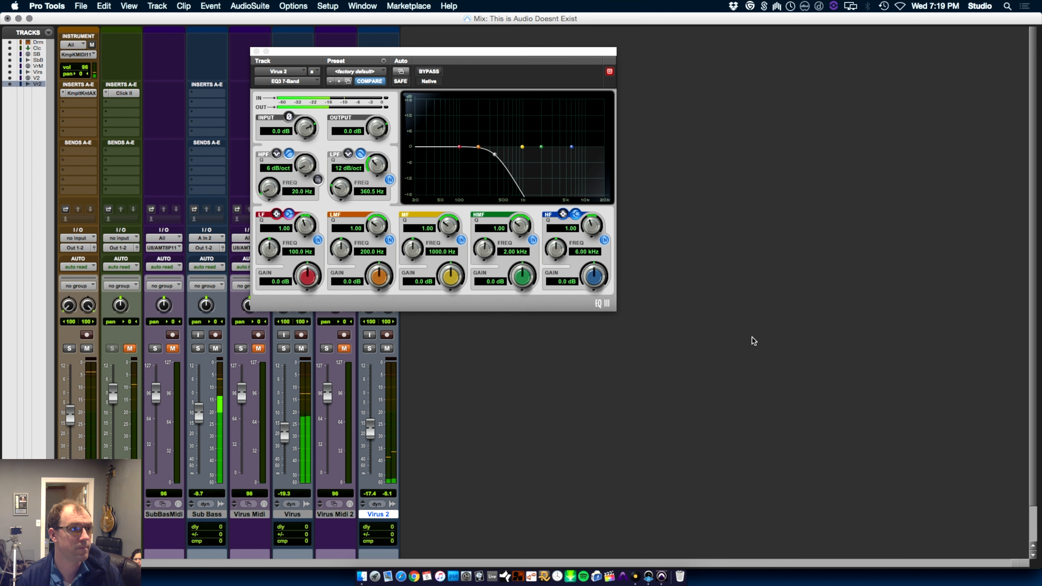
Close the EQ plug-in window and switch from the Mix window back to the Edit window.
key(ctrl+equal)
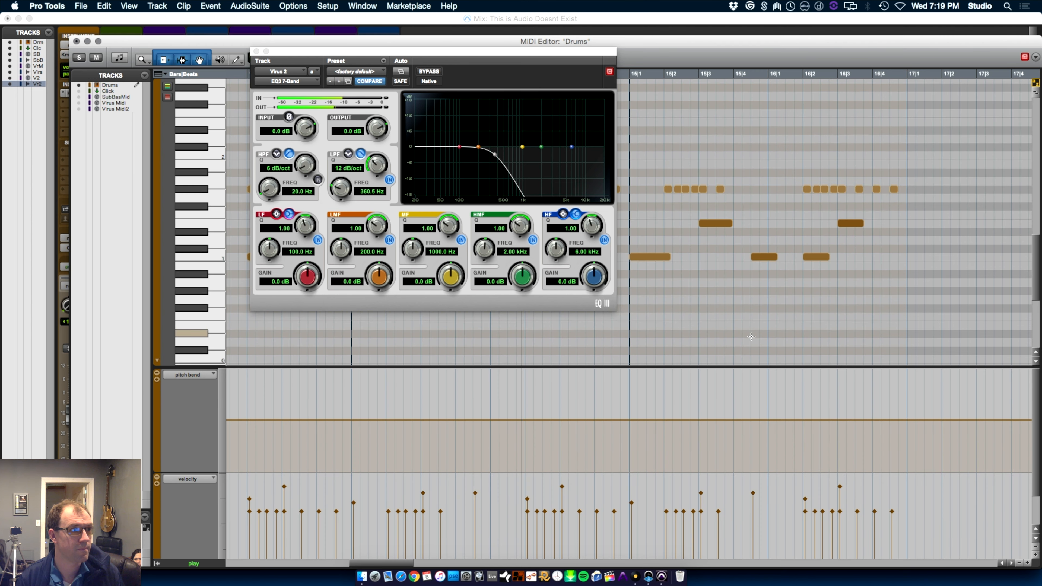
click(256, 52)
key(ctrl+equal)
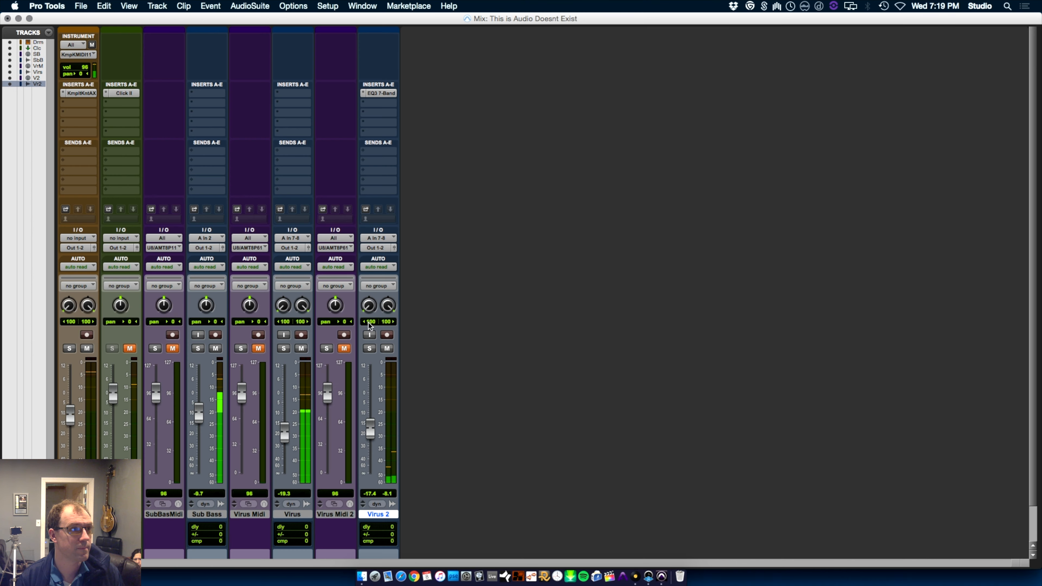
key(ctrl+equal)
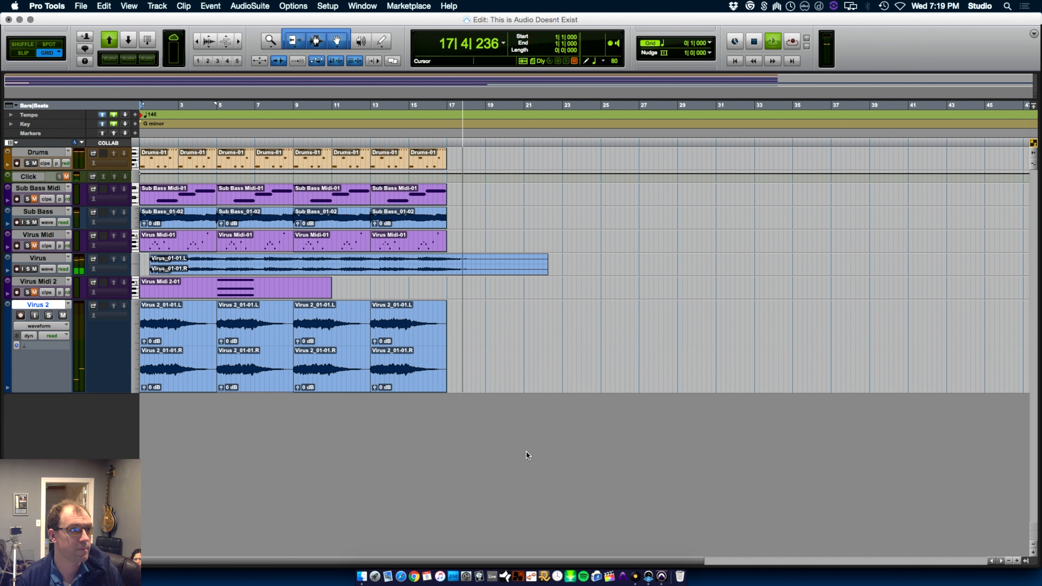